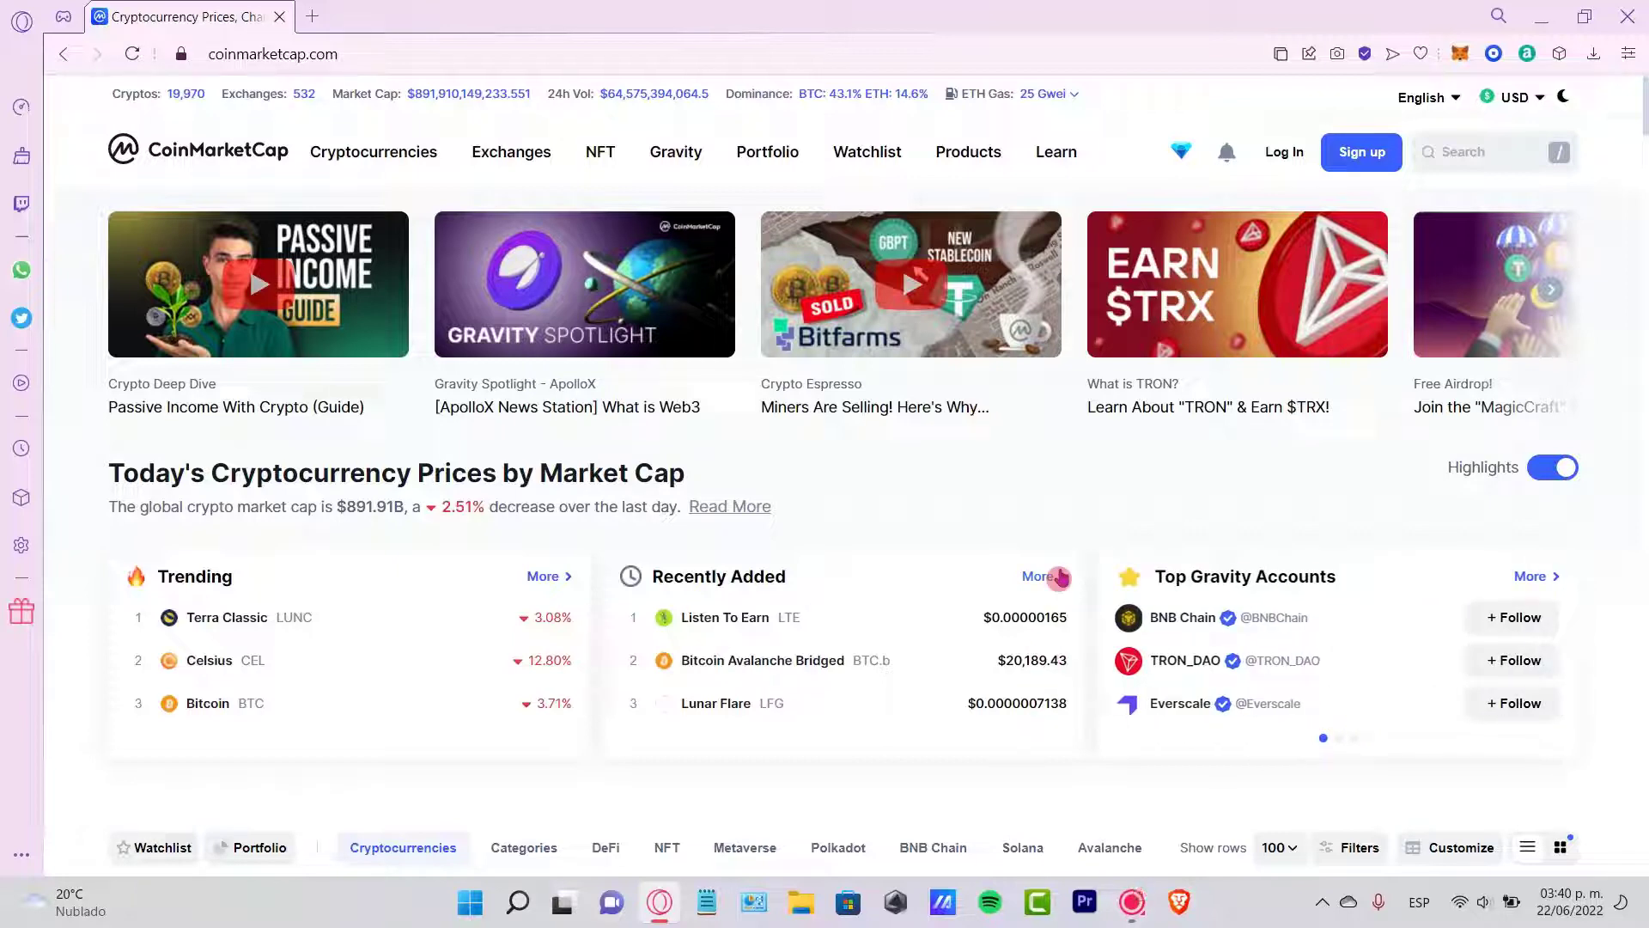
Step: Open a blank Speed Dial tab, then return to the CoinMarketCap home page tab
{"action": "left_click", "coordinate": [312, 18]}
{"action": "left_click", "coordinate": [258, 18]}
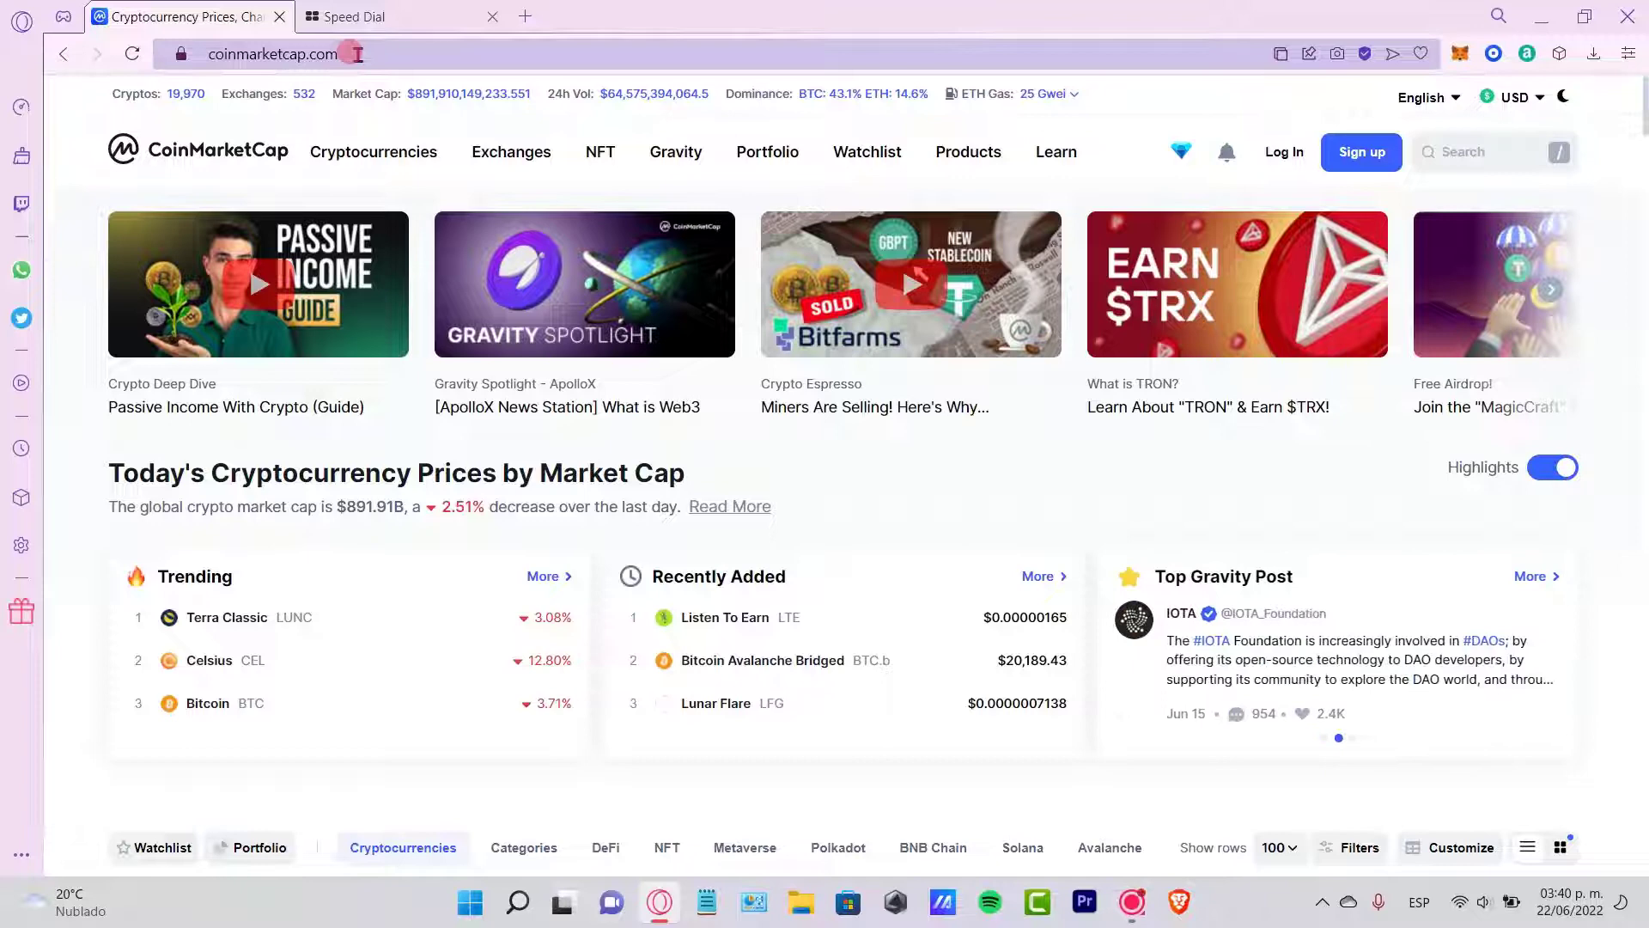
{"action": "mouse_move", "coordinate": [1184, 154]}
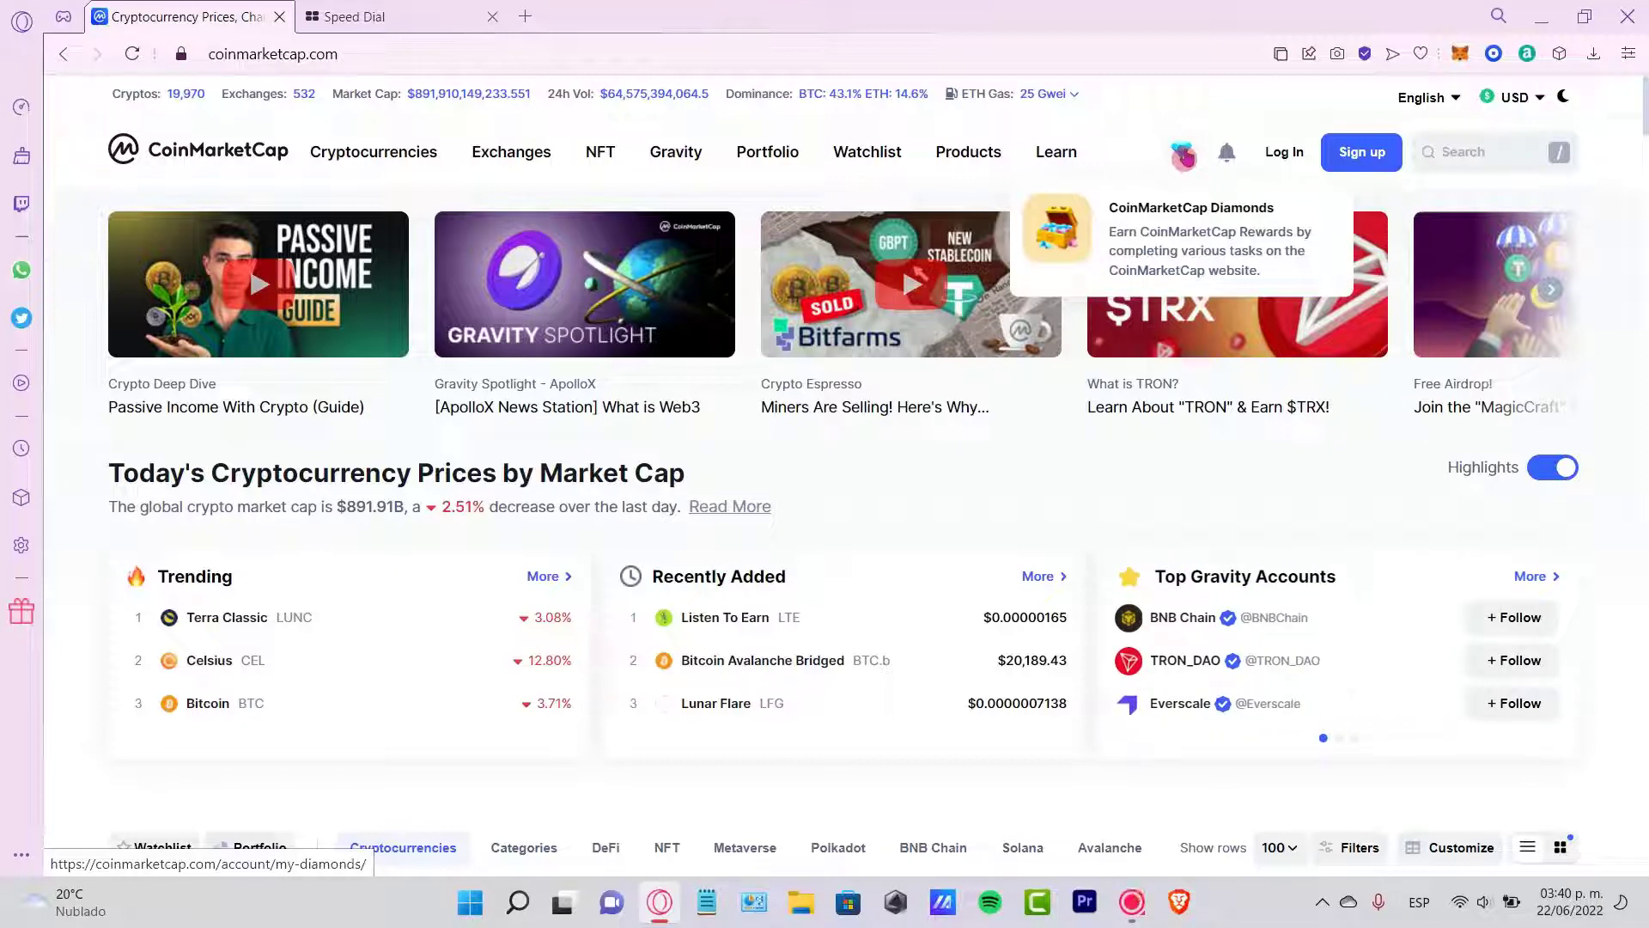
Step: Open the Diamond Rewards page from the diamond icon and browse it
{"action": "left_click", "coordinate": [1184, 155]}
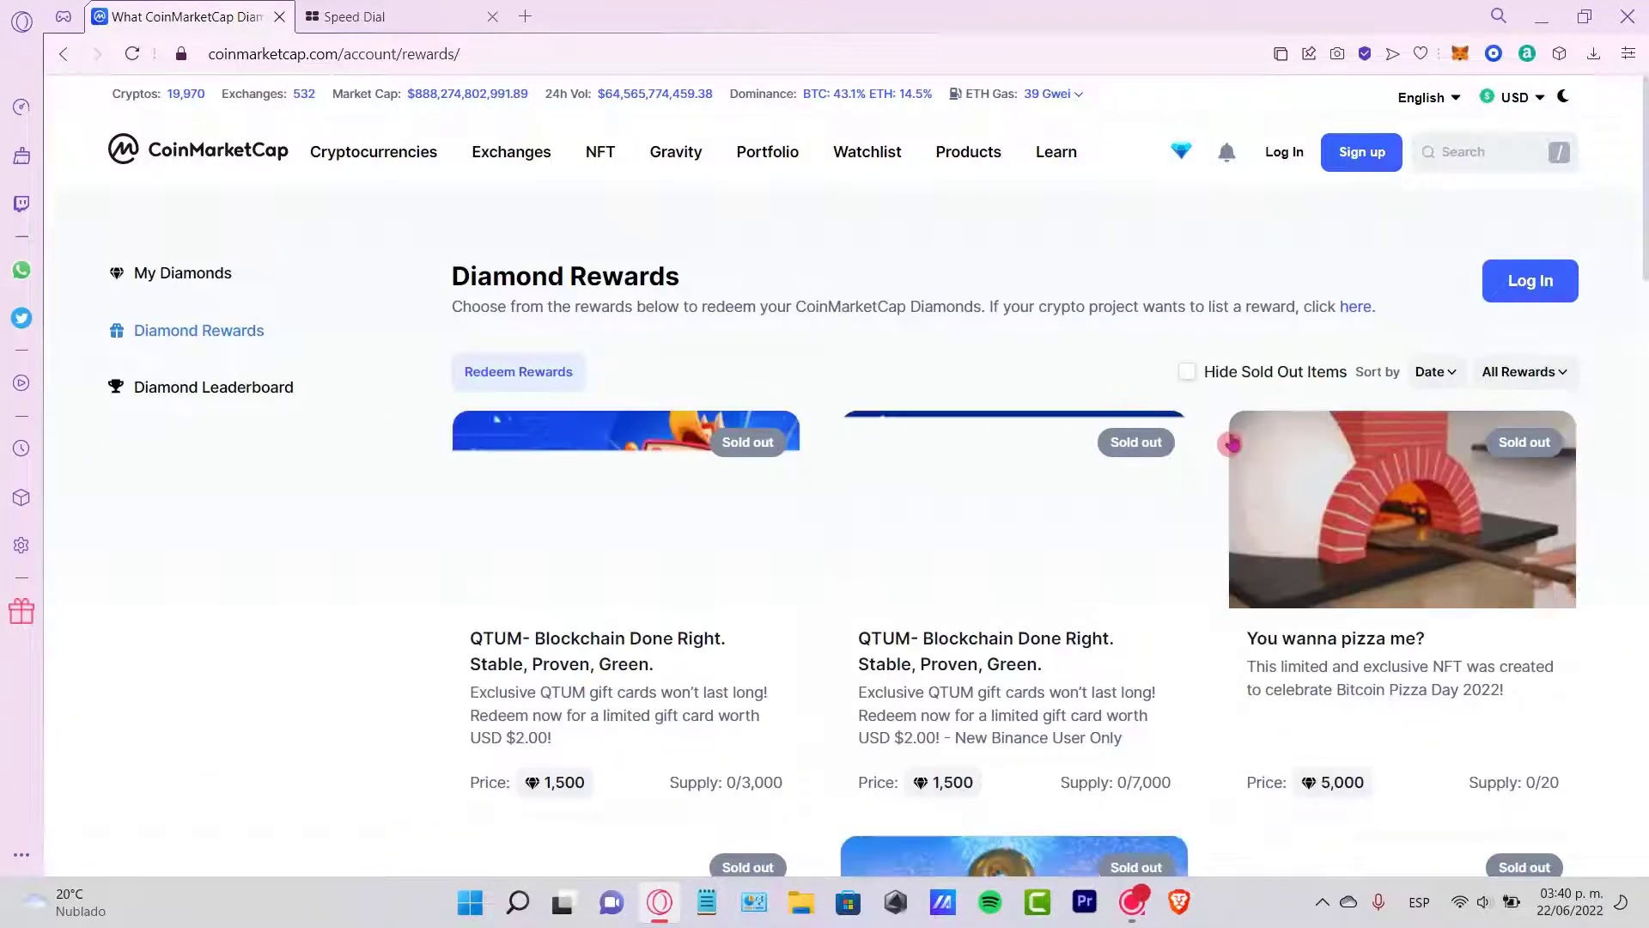
{"action": "scroll", "coordinate": [1230, 443], "scroll_direction": "down", "scroll_amount": 14}
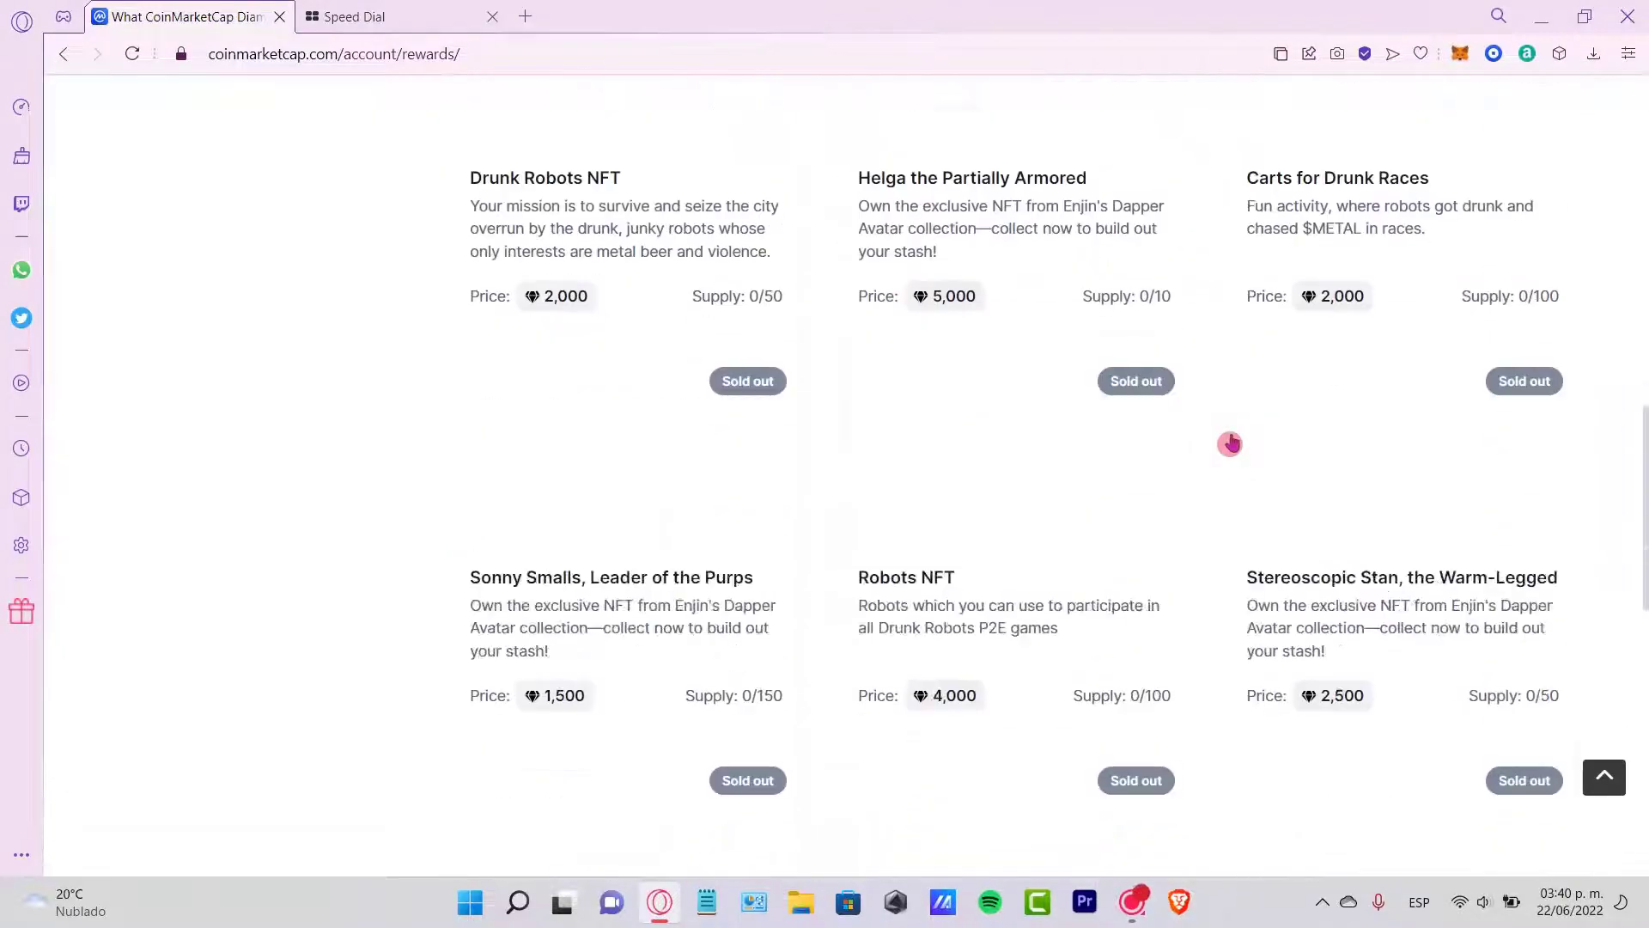
{"action": "scroll", "coordinate": [1230, 443], "scroll_direction": "down", "scroll_amount": 5}
{"action": "scroll", "coordinate": [1229, 443], "scroll_direction": "up", "scroll_amount": 20}
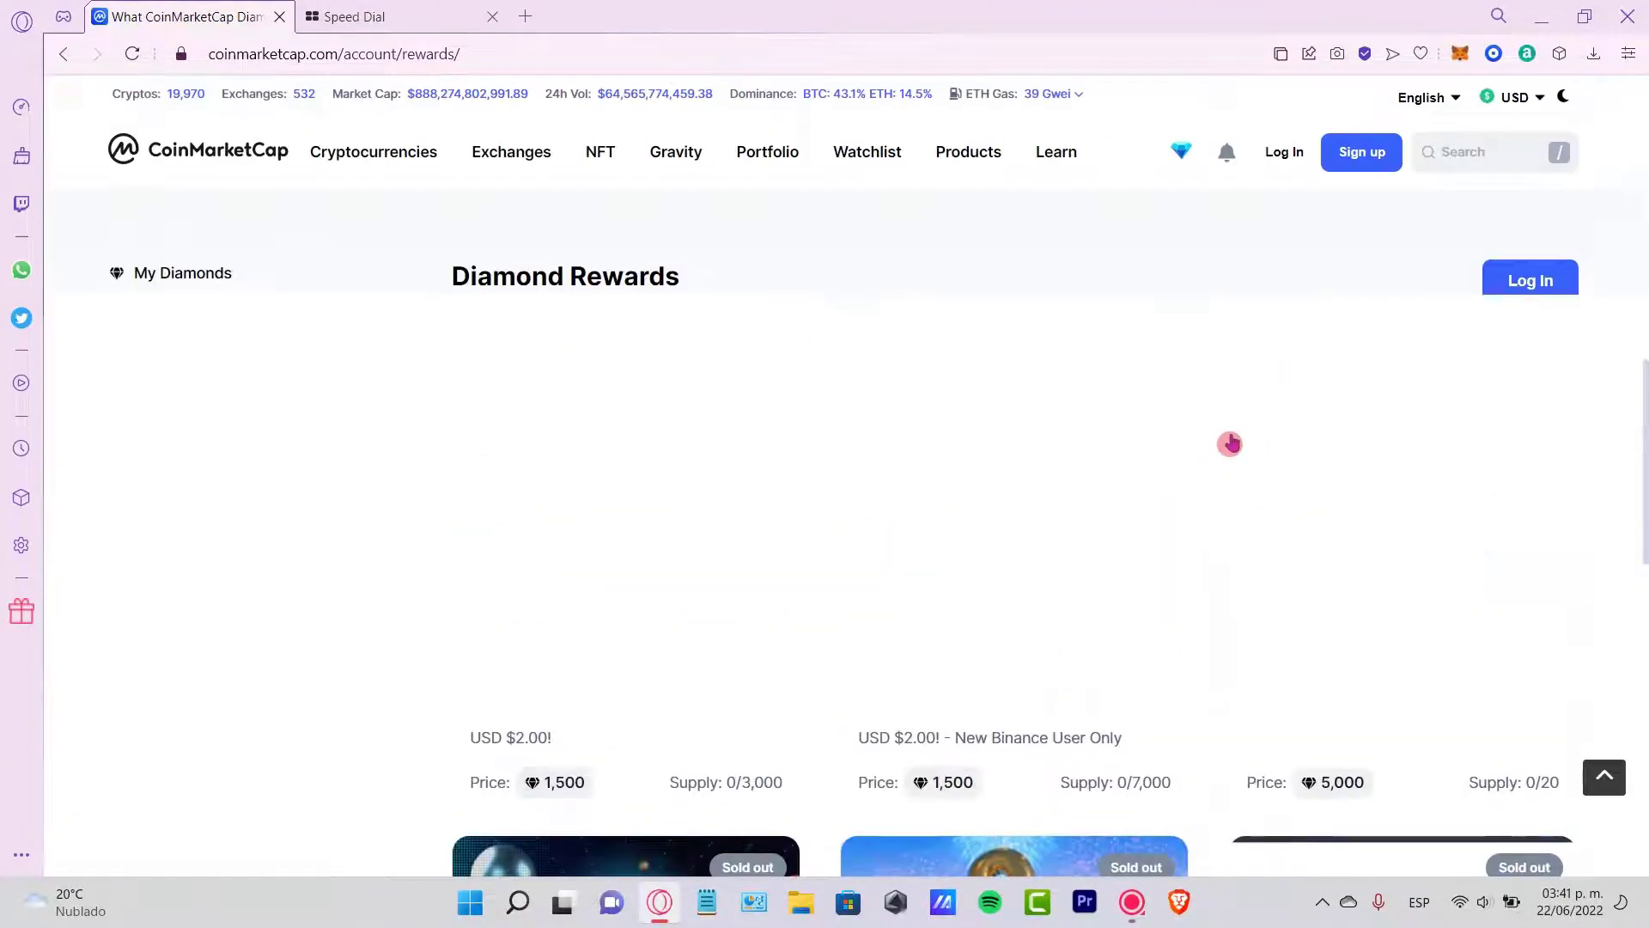
Step: Fill the sign-up form with the account e-mail and password and create the account
{"action": "left_click", "coordinate": [1346, 153]}
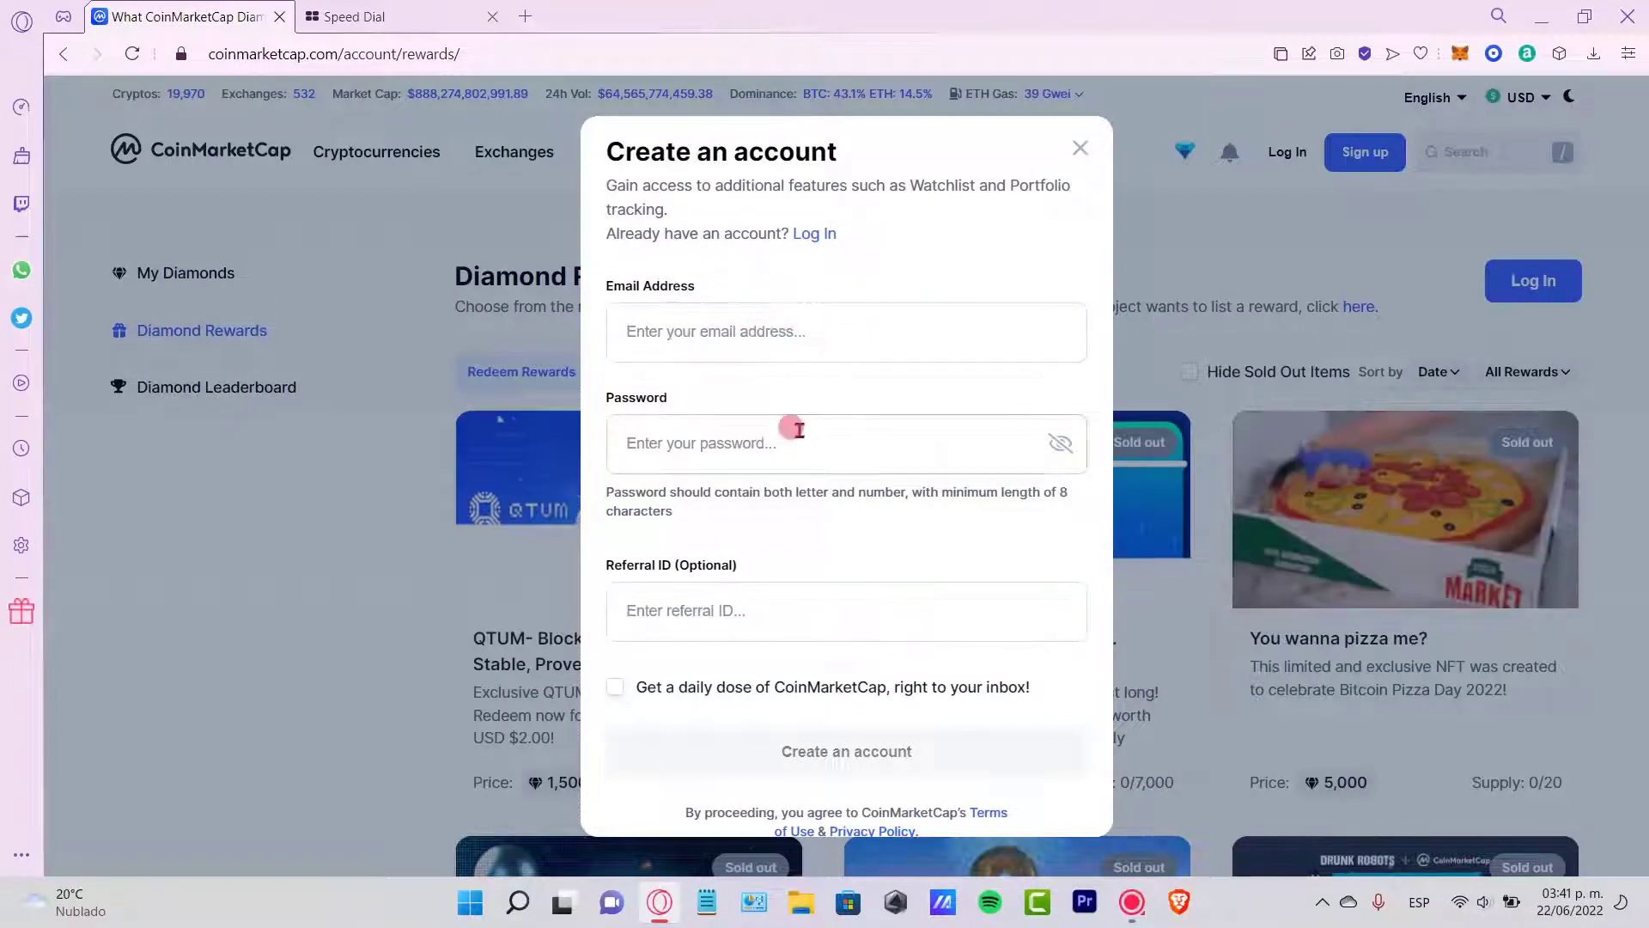
{"action": "left_click", "coordinate": [777, 620]}
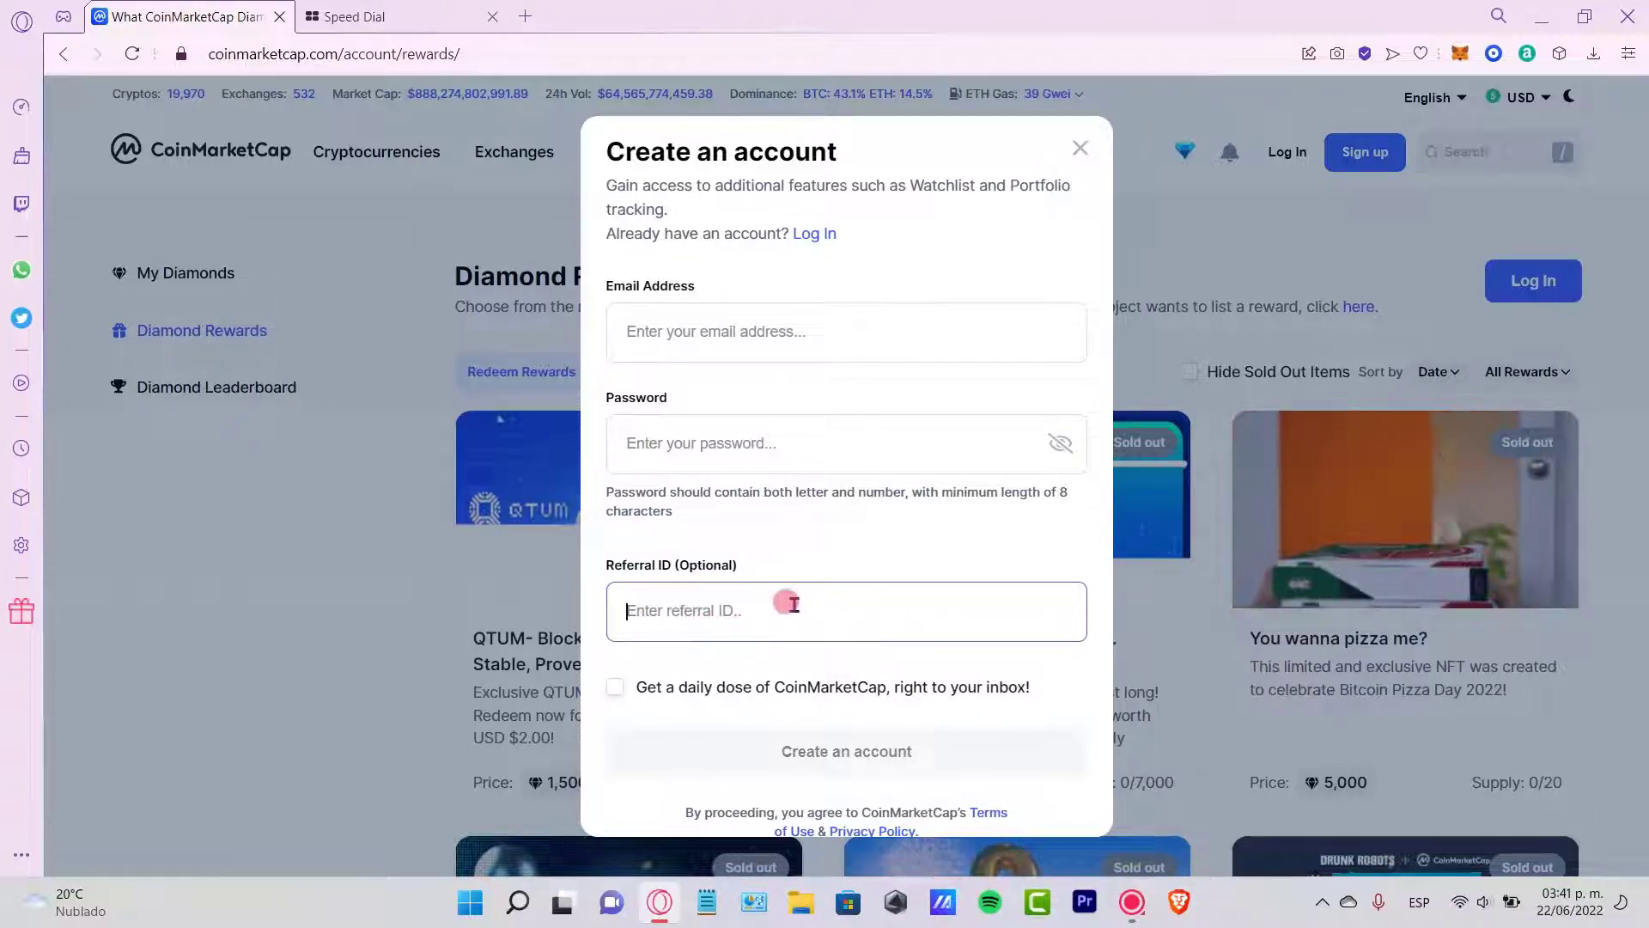
{"action": "left_click", "coordinate": [728, 333]}
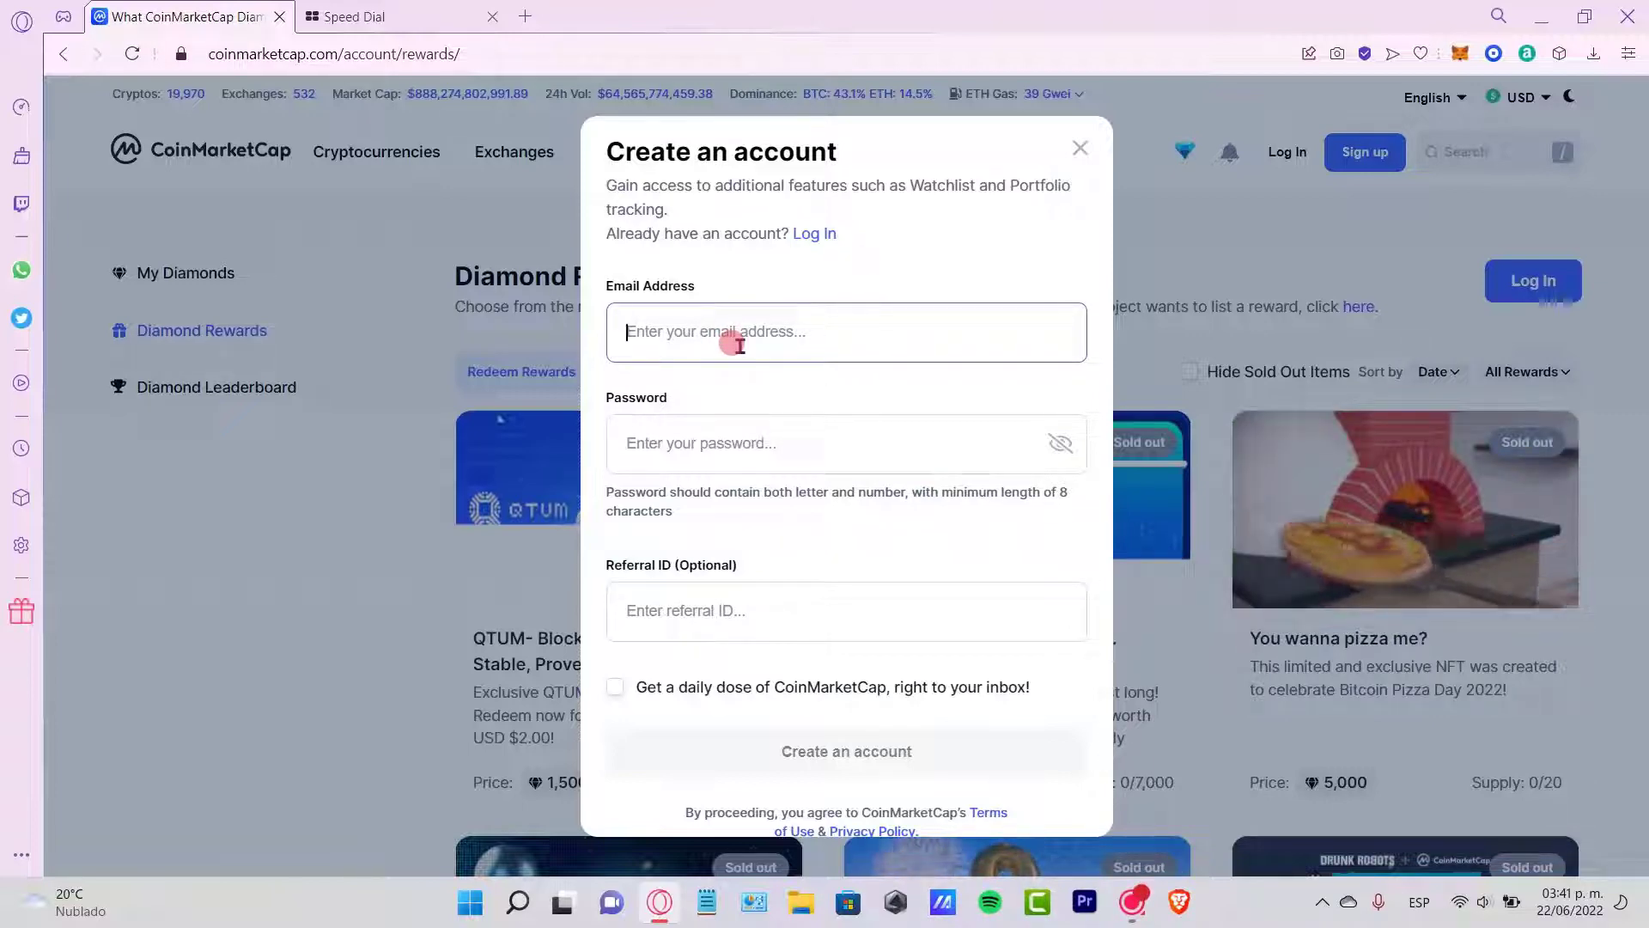
{"action": "left_click", "coordinate": [807, 440]}
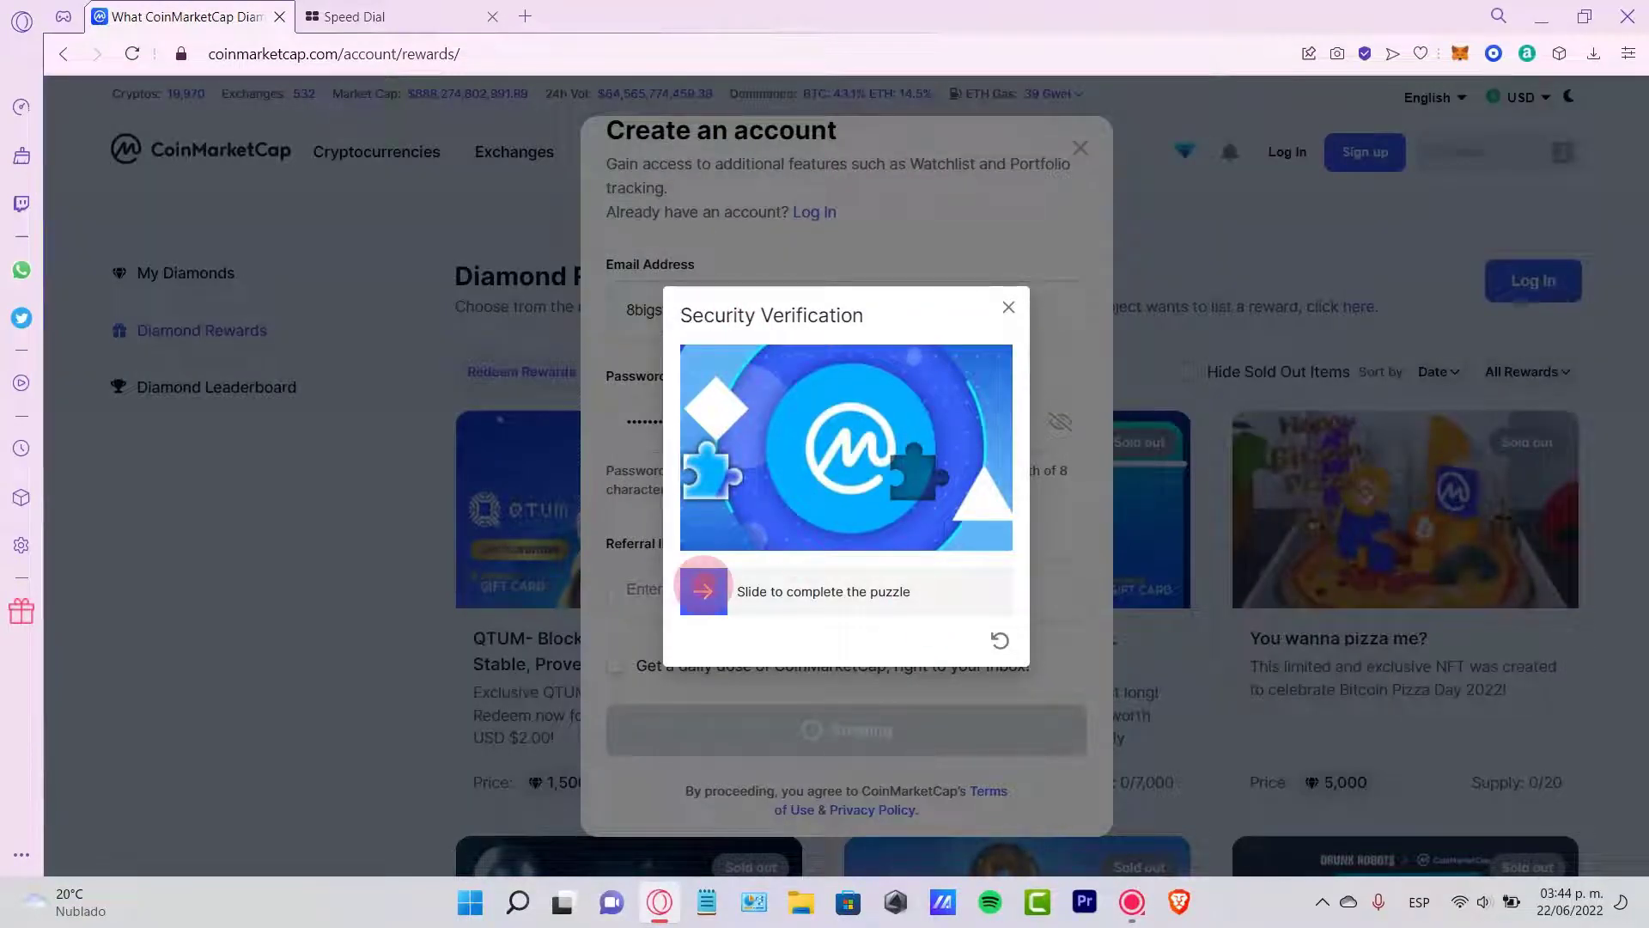
Step: Solve the slider puzzle, then activate the account via the emailed link and land logged in
{"action": "left_click_drag", "start_coordinate": [703, 590], "coordinate": [922, 591]}
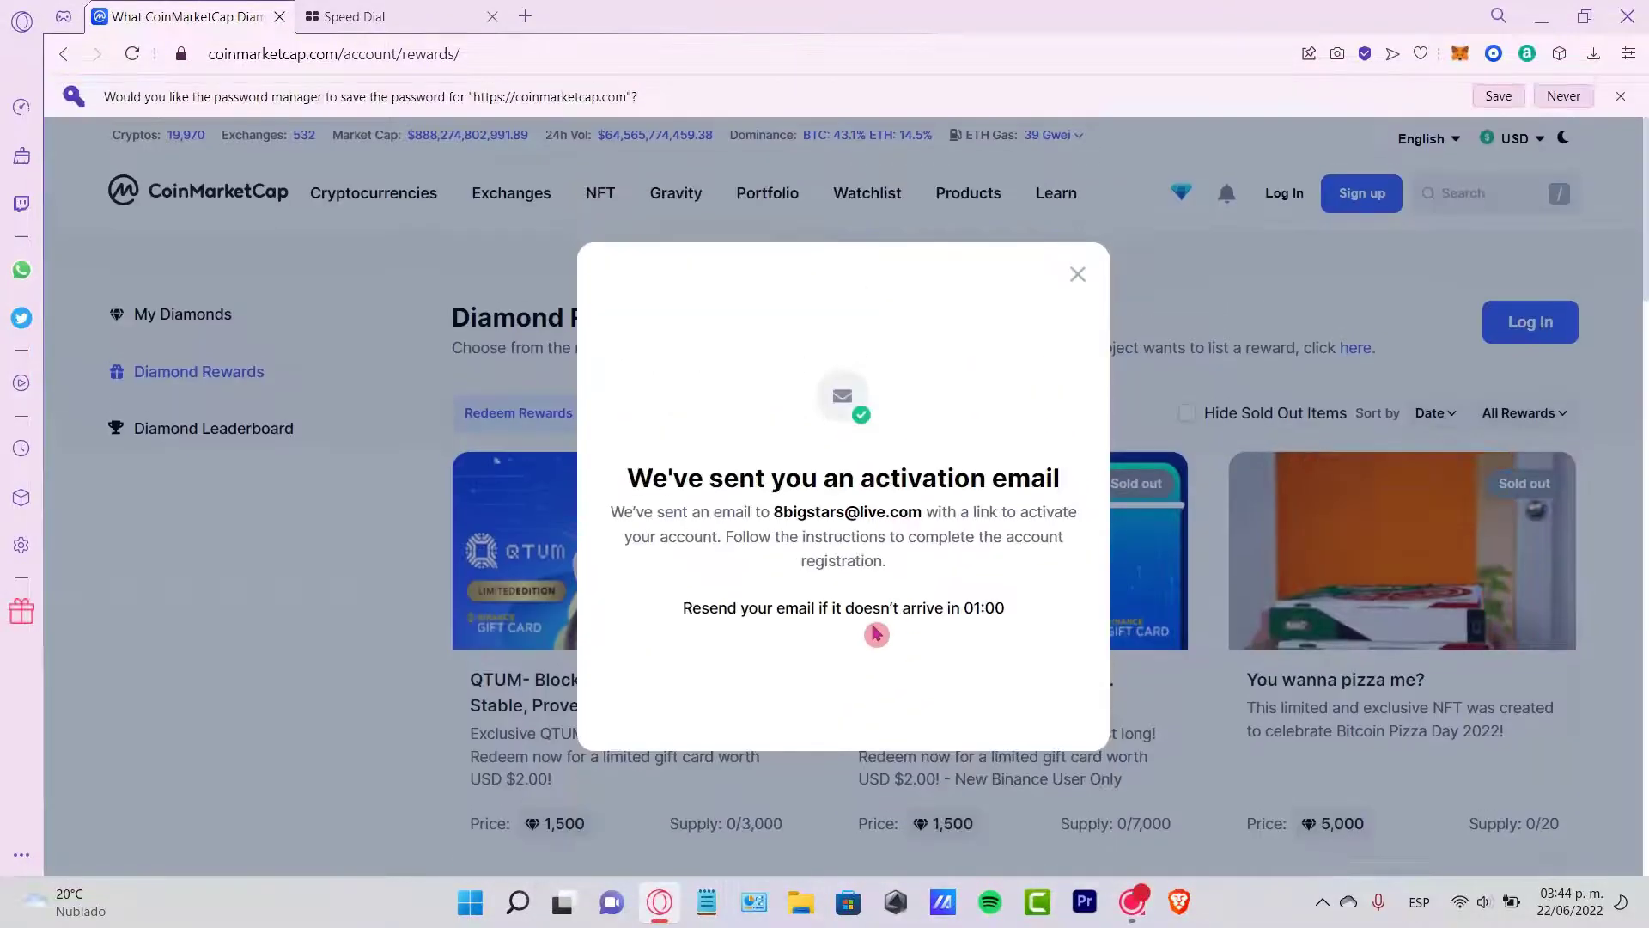
{"action": "left_click_drag", "start_coordinate": [702, 478], "coordinate": [1077, 482]}
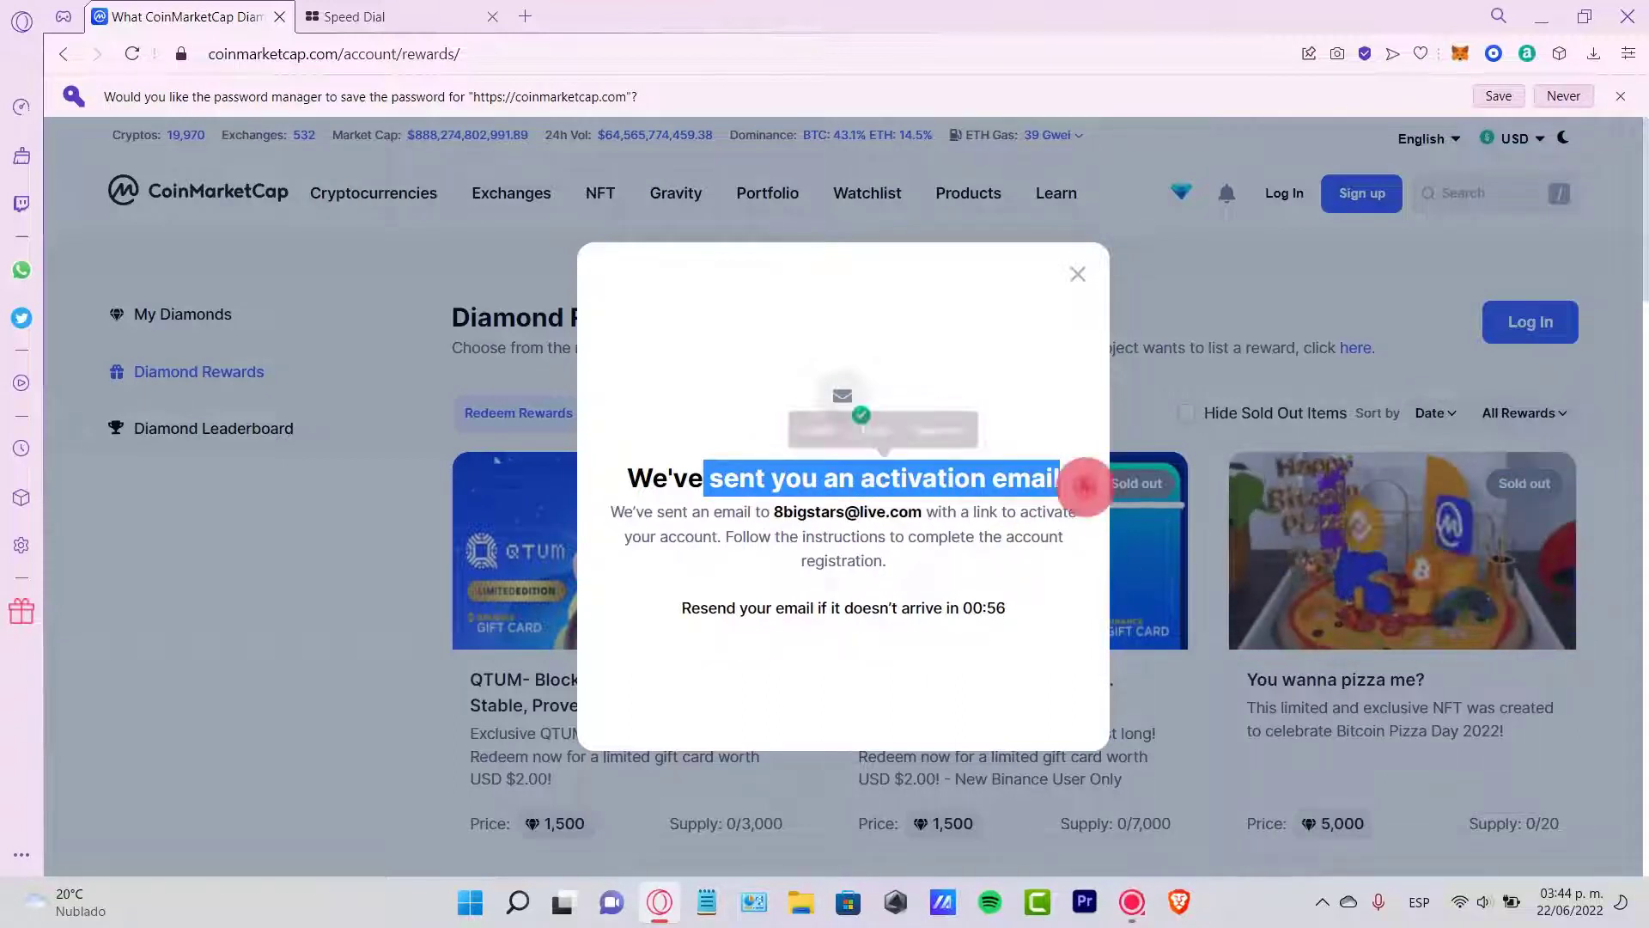
{"action": "left_click", "coordinate": [776, 512]}
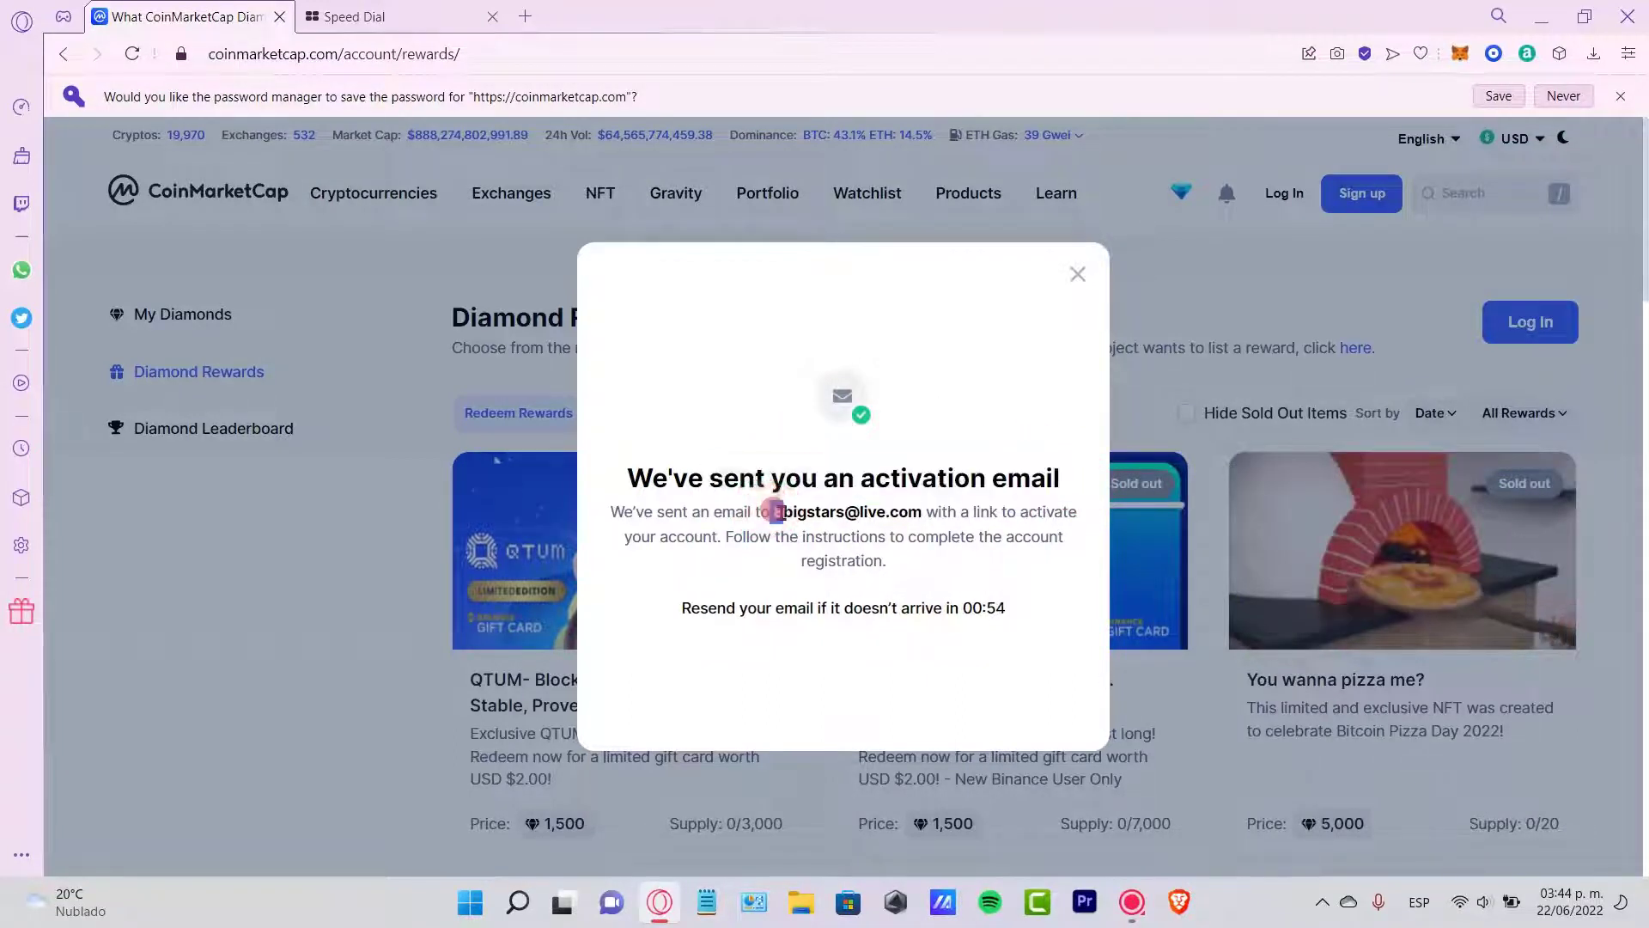
{"action": "left_click_drag", "start_coordinate": [988, 511], "coordinate": [953, 571]}
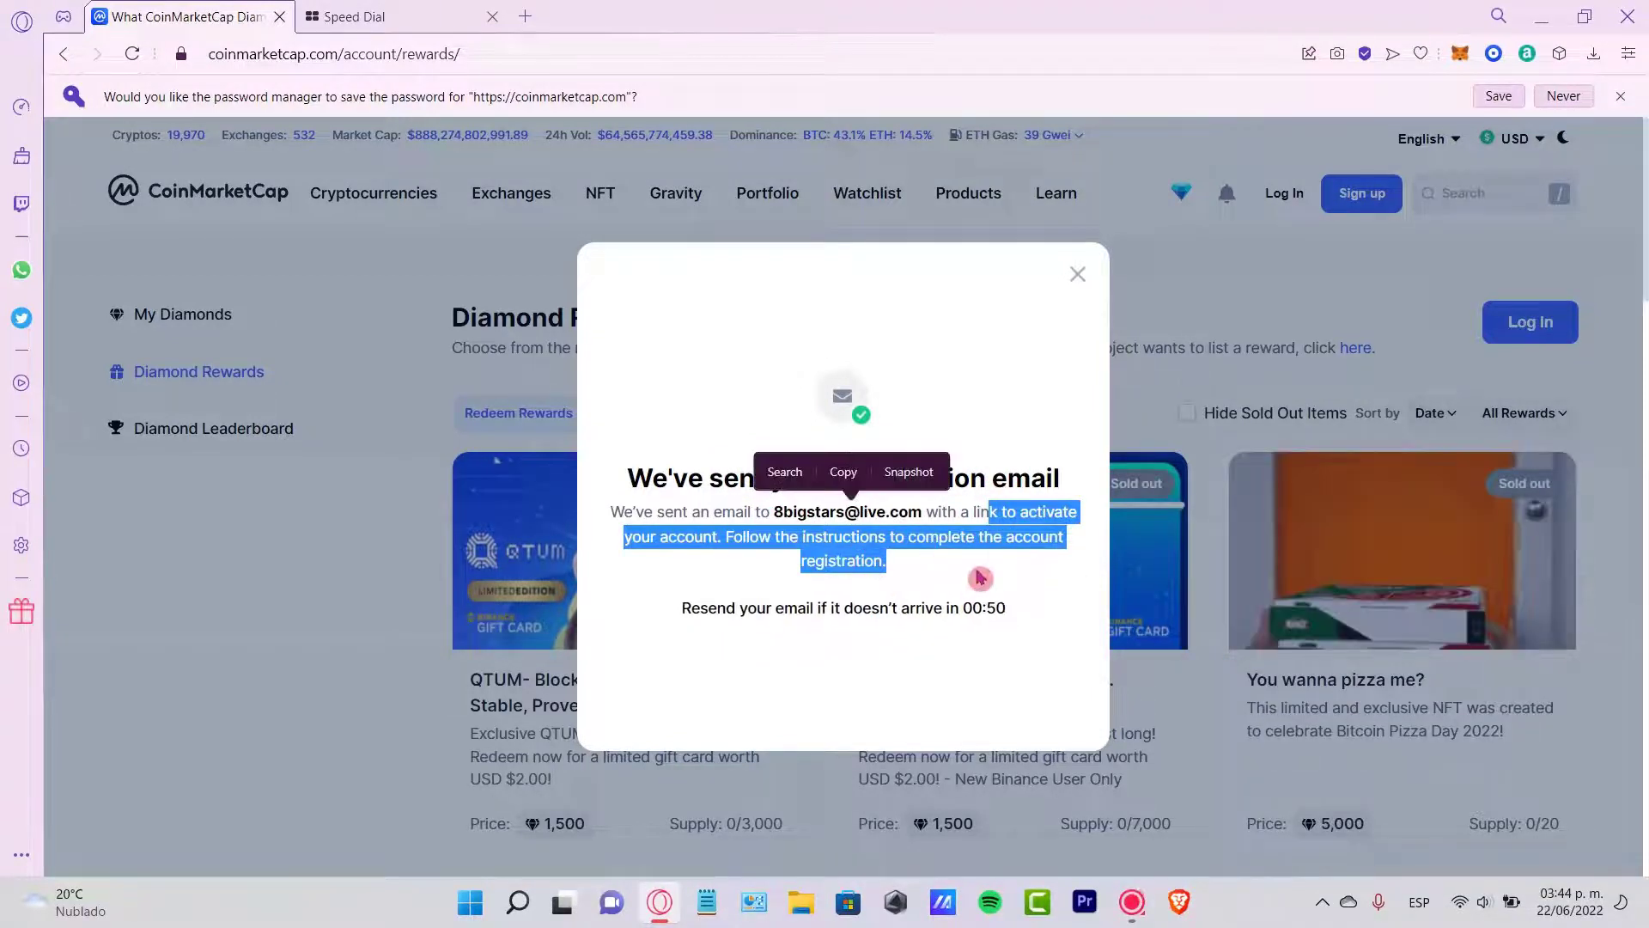
{"action": "left_click", "coordinate": [876, 551]}
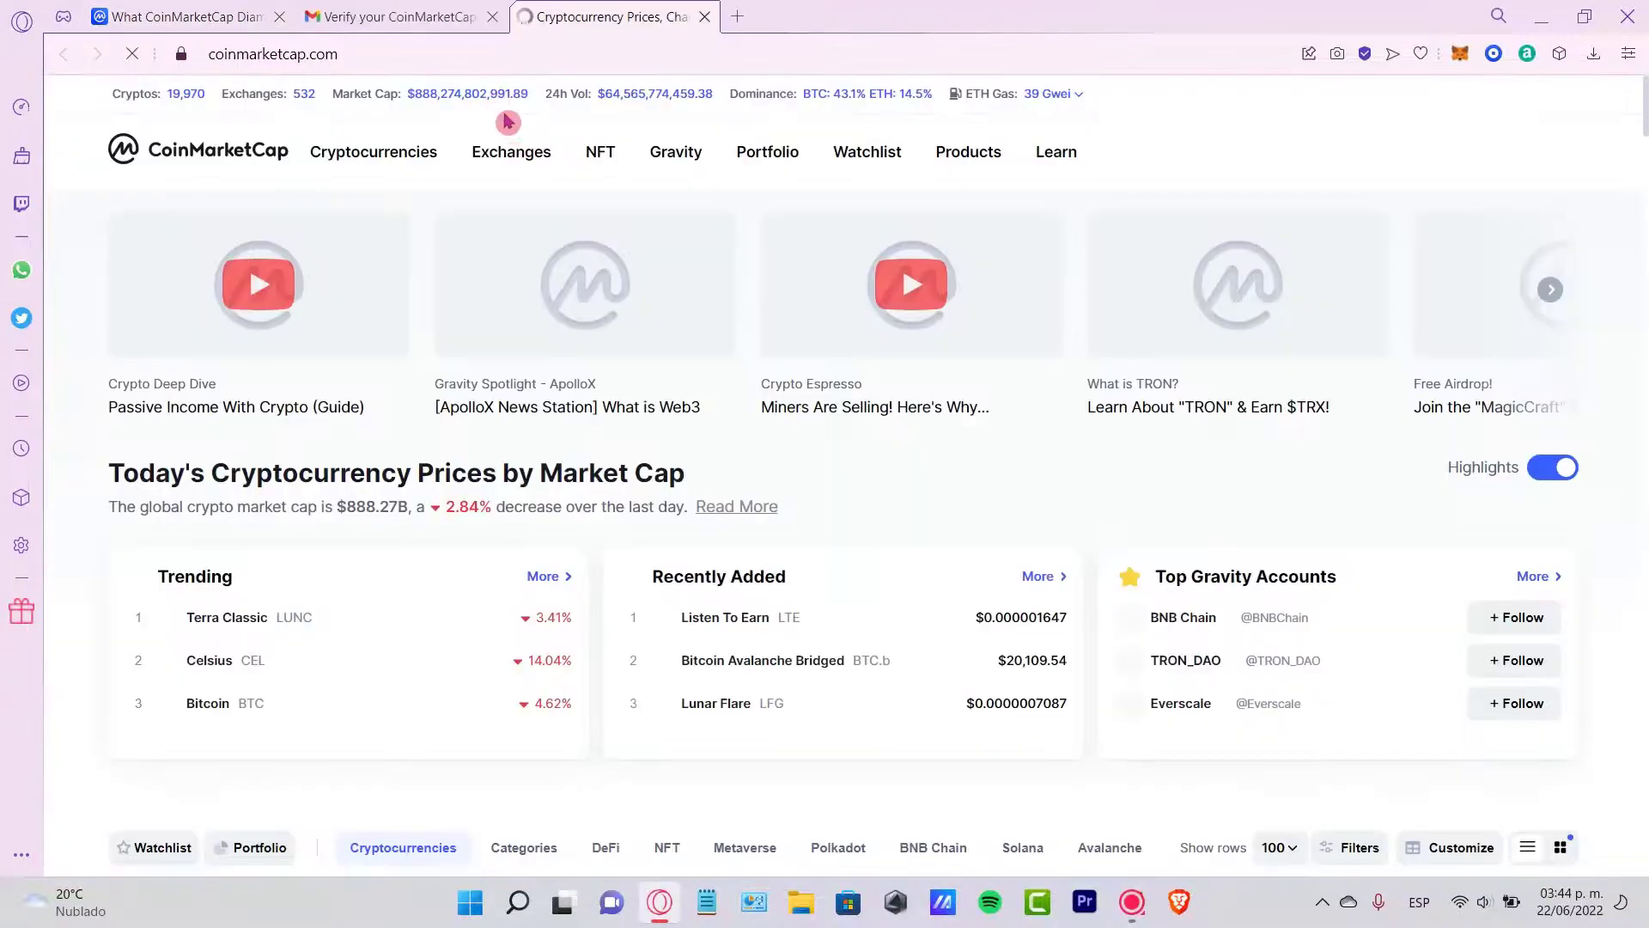
{"action": "mouse_move", "coordinate": [513, 159]}
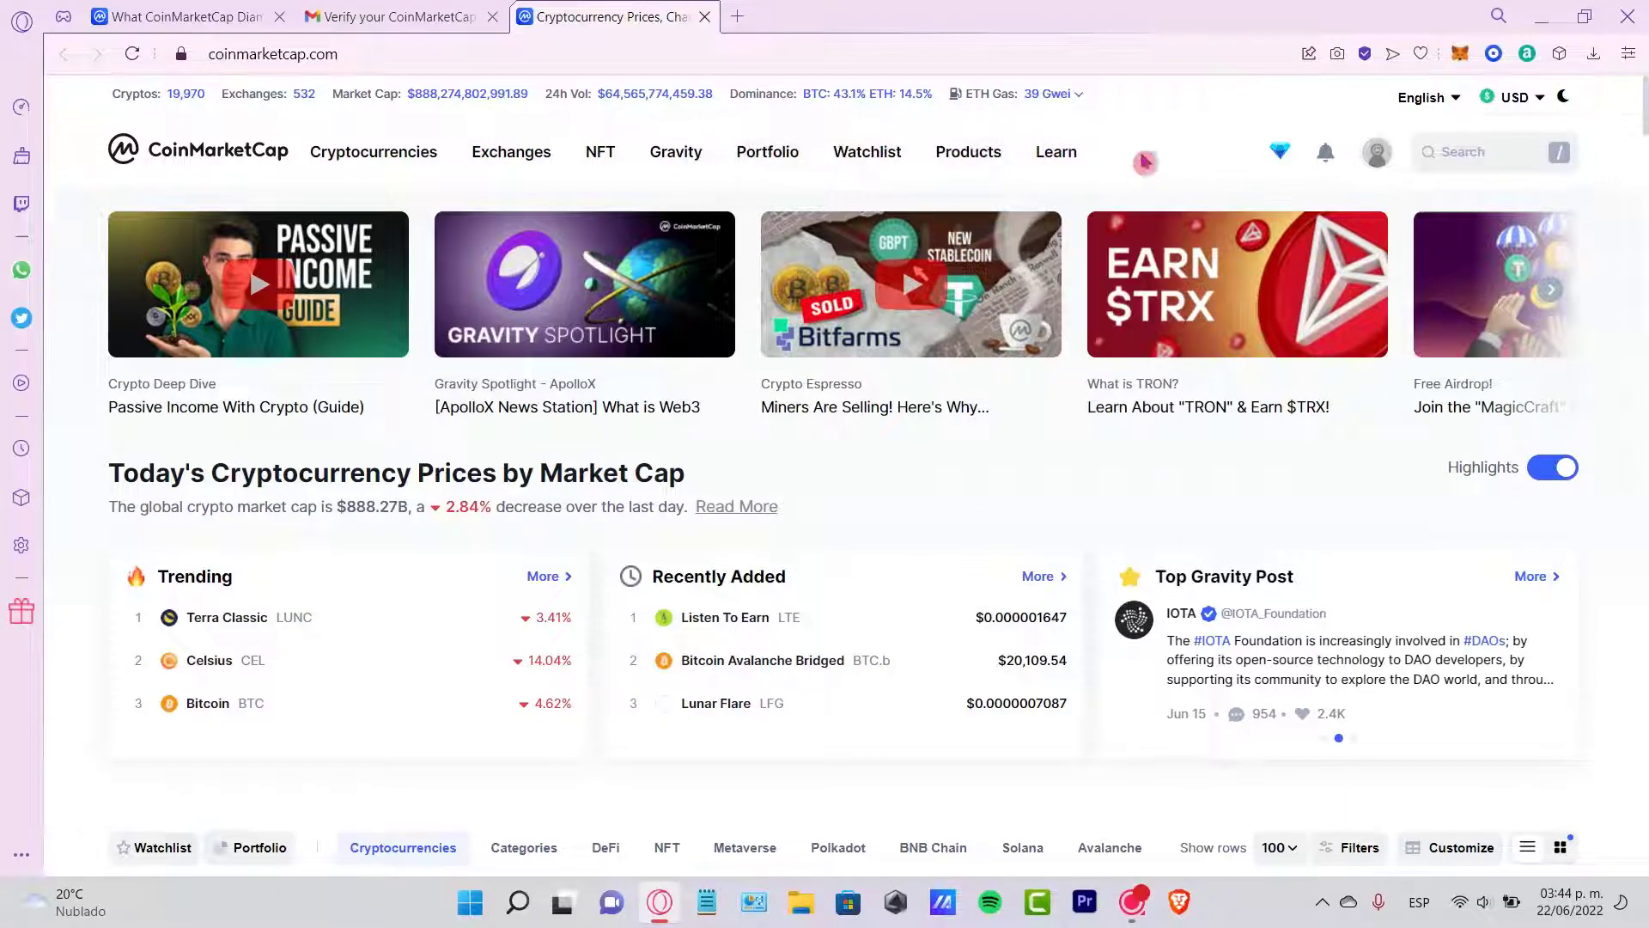
Step: In Account Settings, replace the auto-generated username with a new one and save it
{"action": "mouse_move", "coordinate": [1363, 168]}
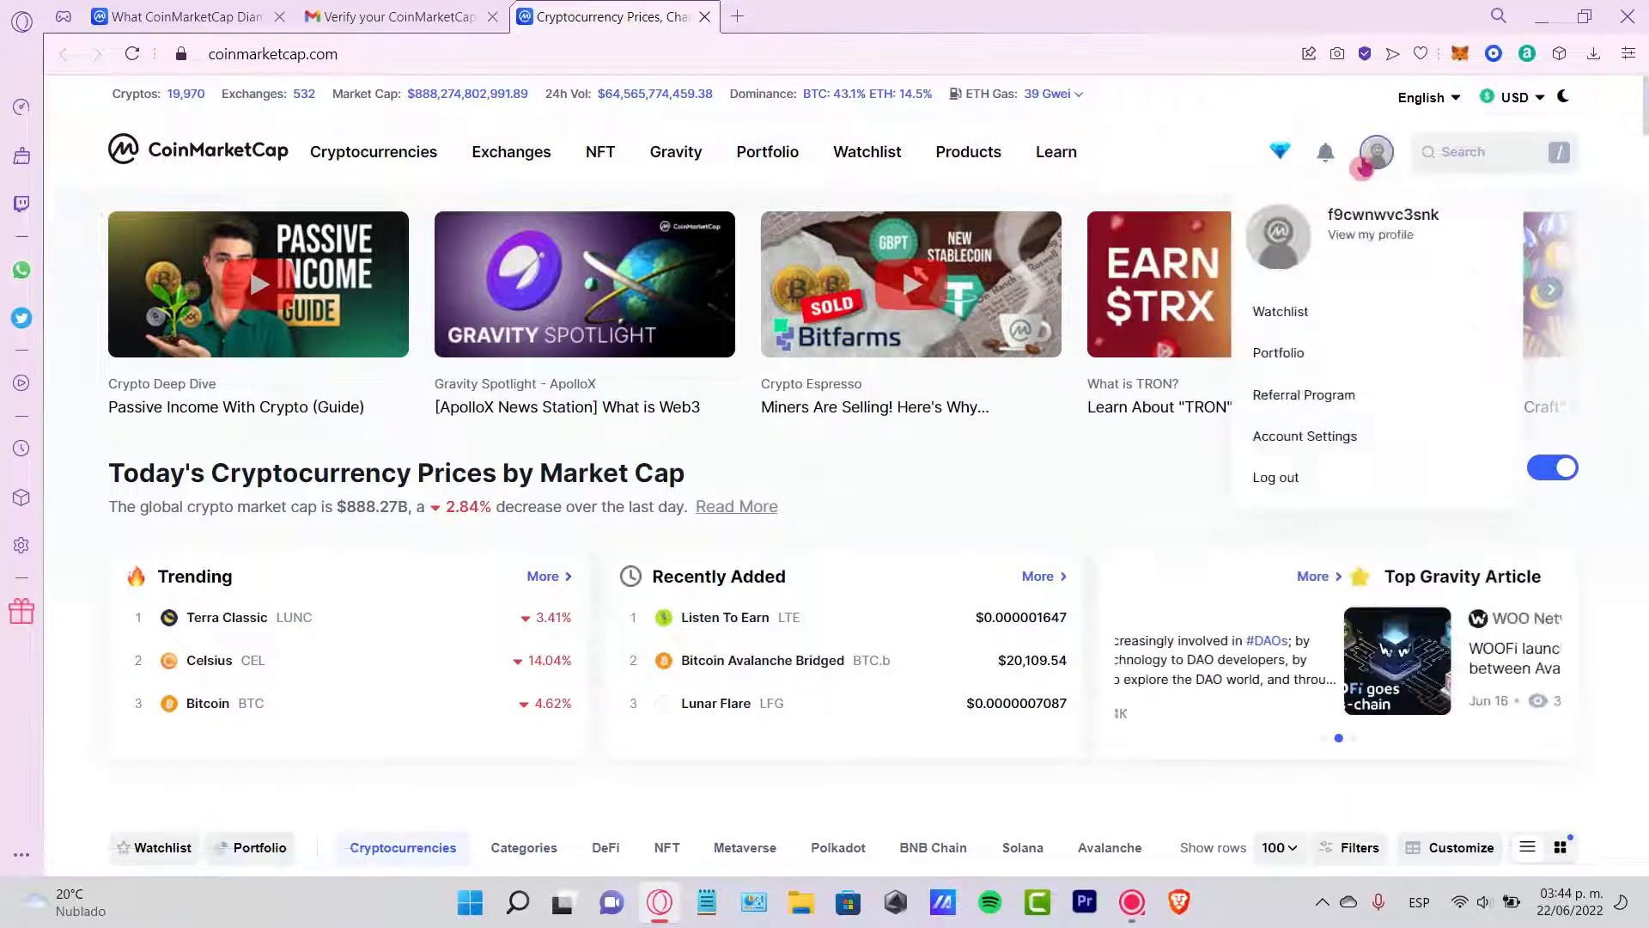
{"action": "left_click", "coordinate": [1400, 241]}
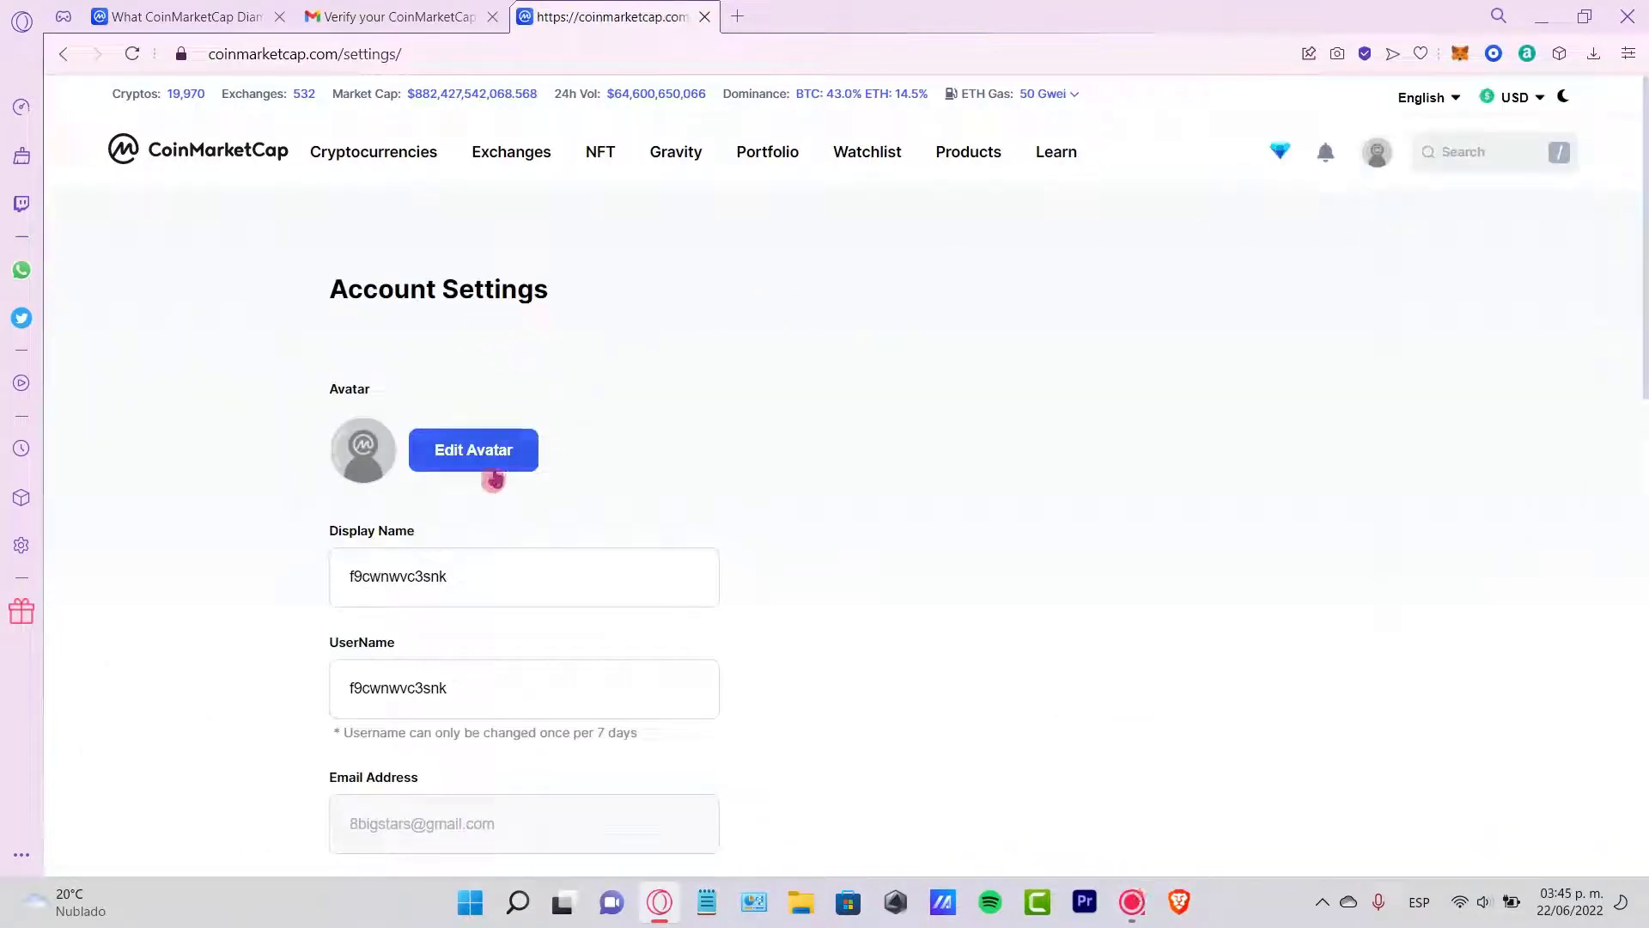
{"action": "left_click", "coordinate": [498, 576]}
{"action": "left_click", "coordinate": [544, 685]}
{"action": "scroll", "coordinate": [567, 653], "scroll_direction": "down", "scroll_amount": 3}
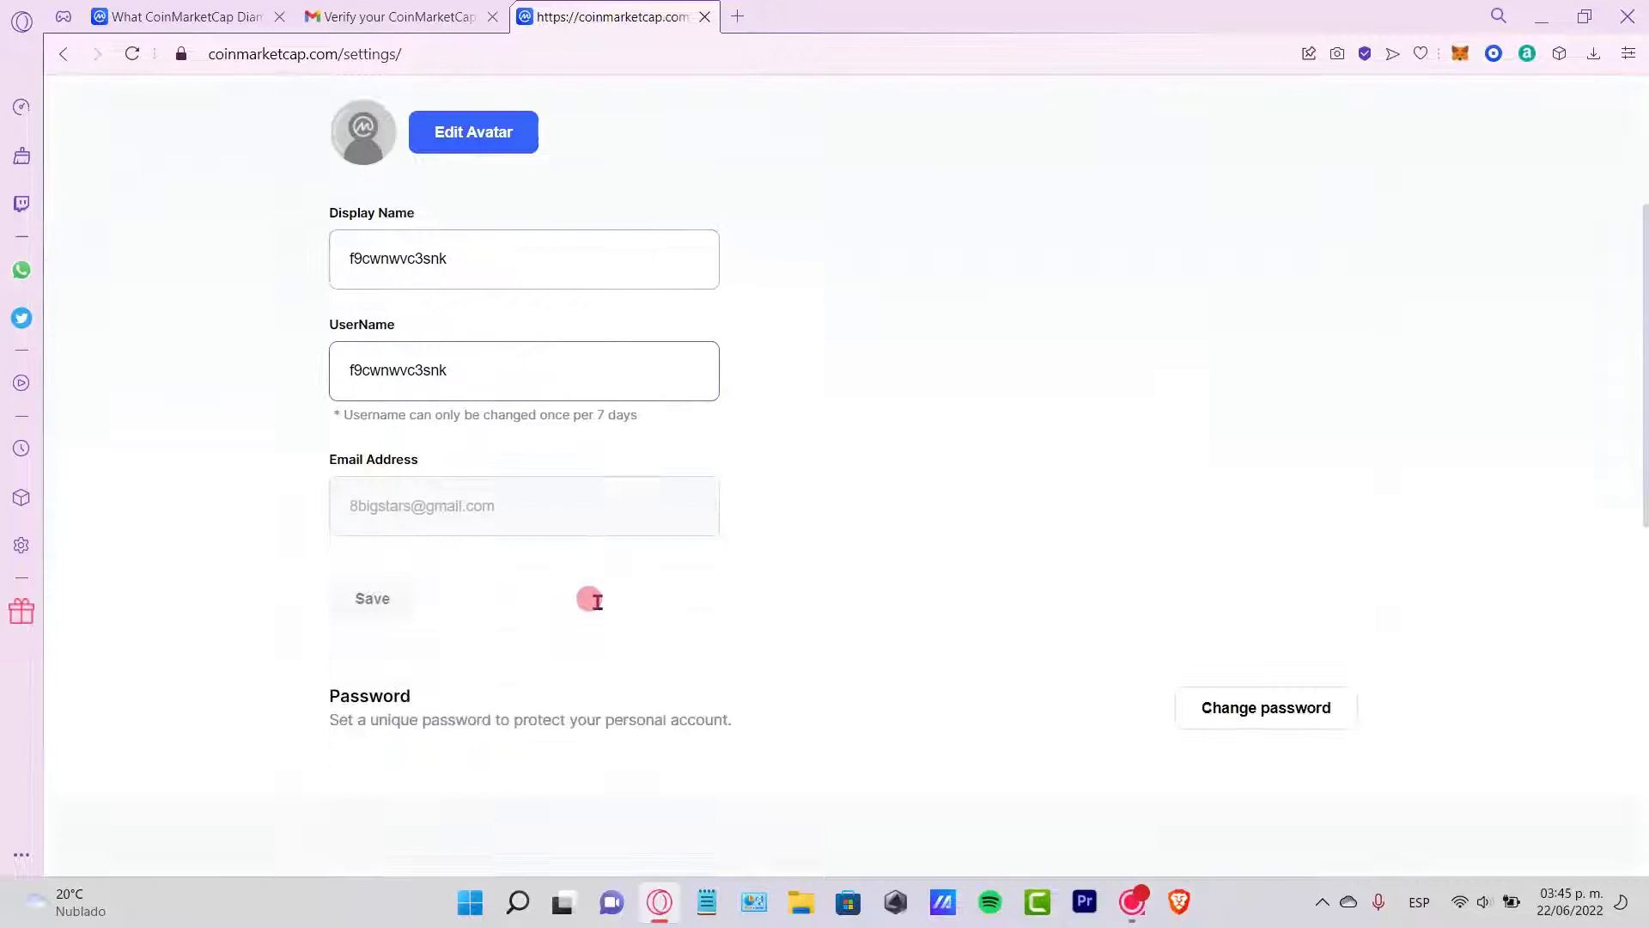
{"action": "left_click", "coordinate": [473, 257]}
{"action": "double_click", "coordinate": [472, 256]}
{"action": "double_click", "coordinate": [451, 361]}
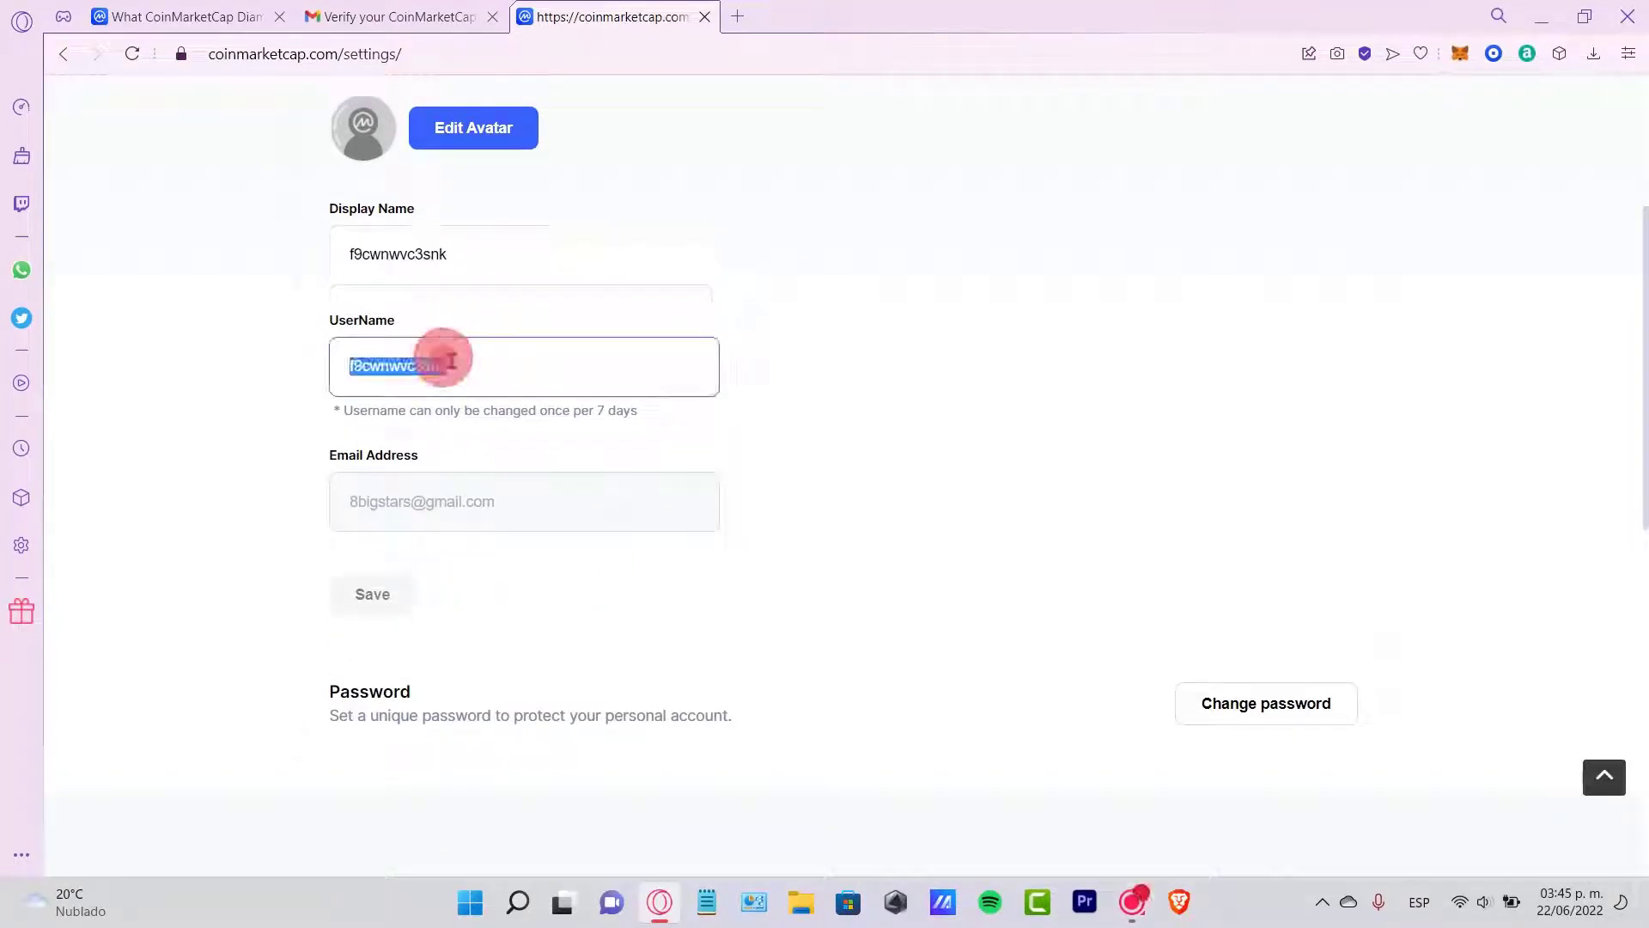
{"action": "type", "text": "sthwht"}
{"action": "key", "text": "Return"}
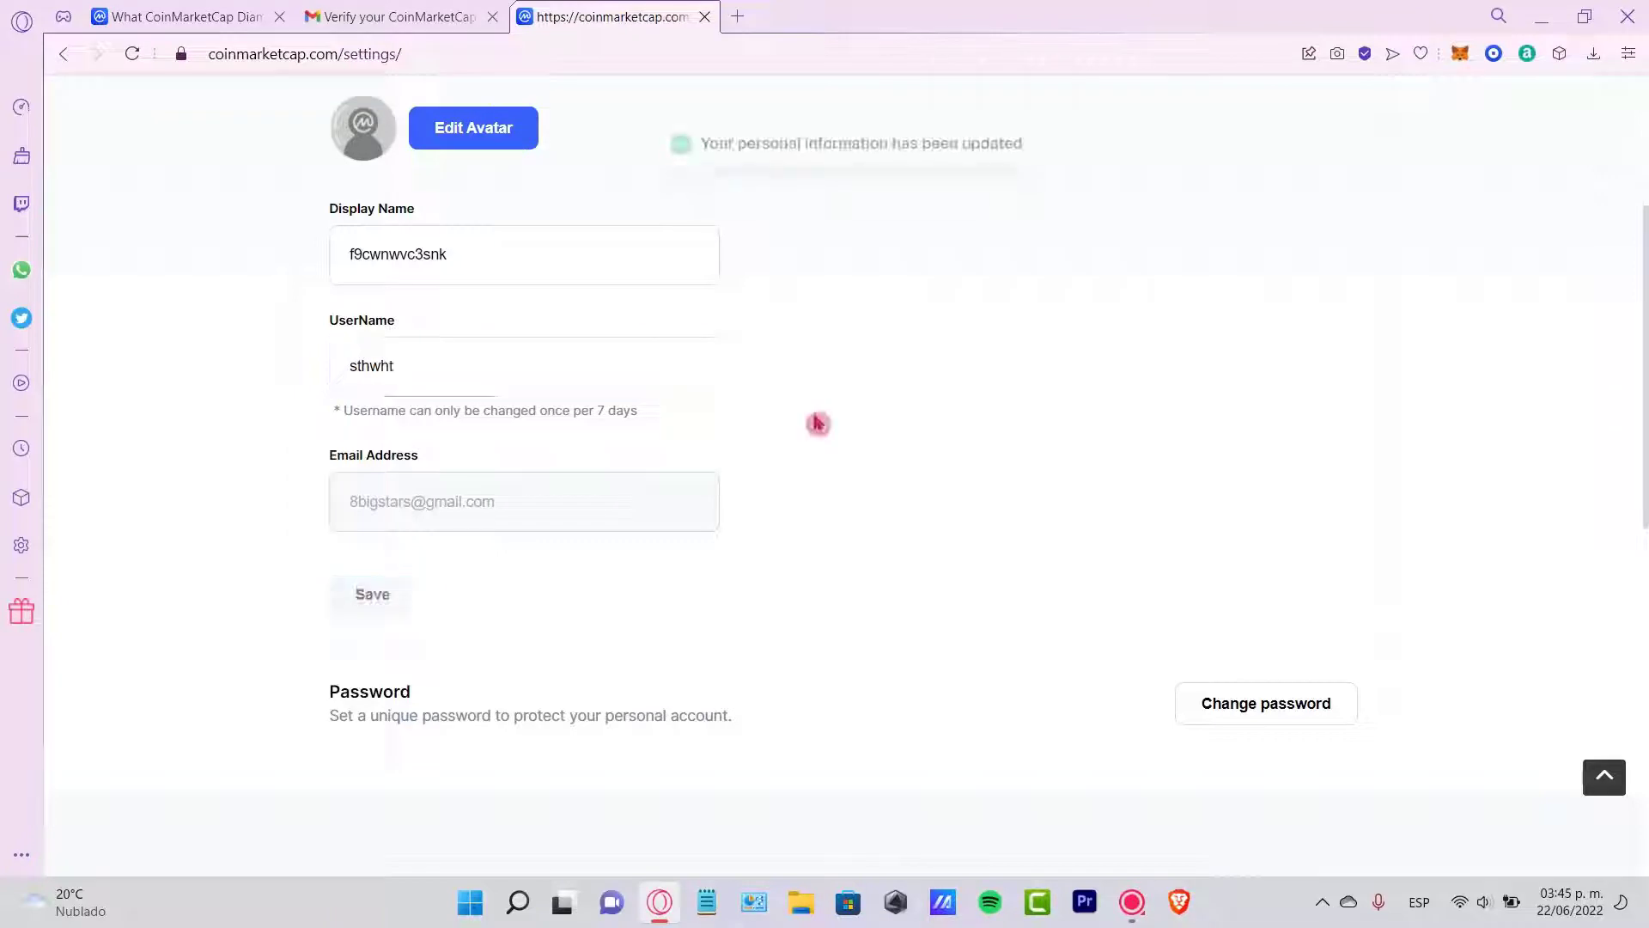
Step: Replace the display name with the user's first name and save it
{"action": "left_click", "coordinate": [450, 261]}
{"action": "double_click", "coordinate": [448, 258]}
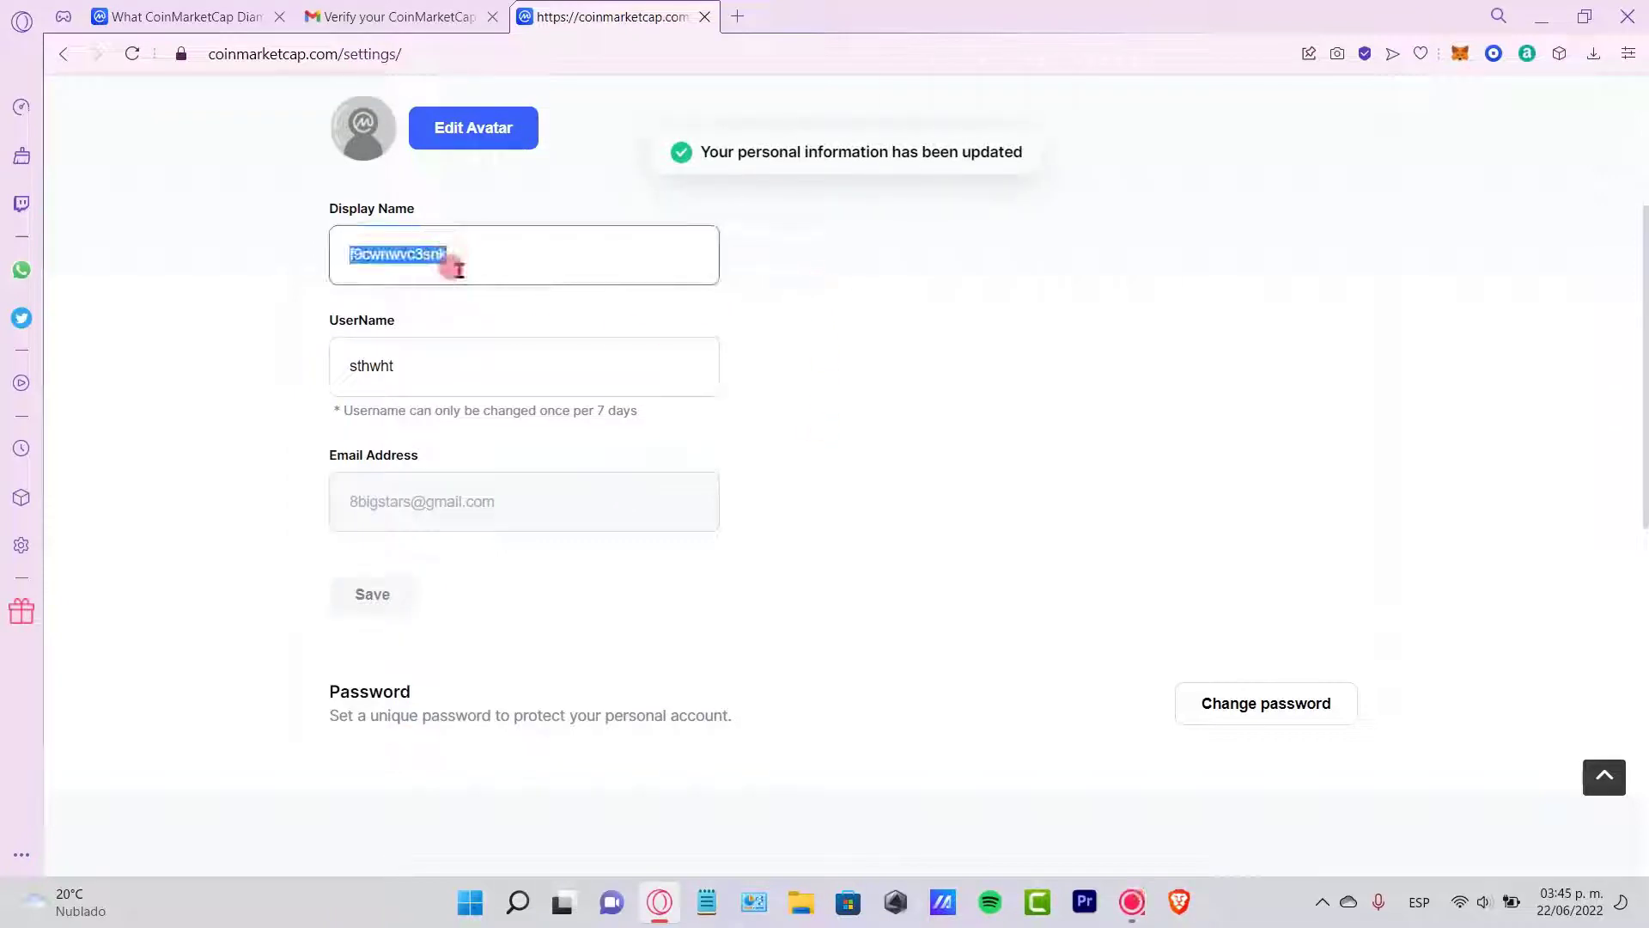
{"action": "type", "text": "Stephen"}
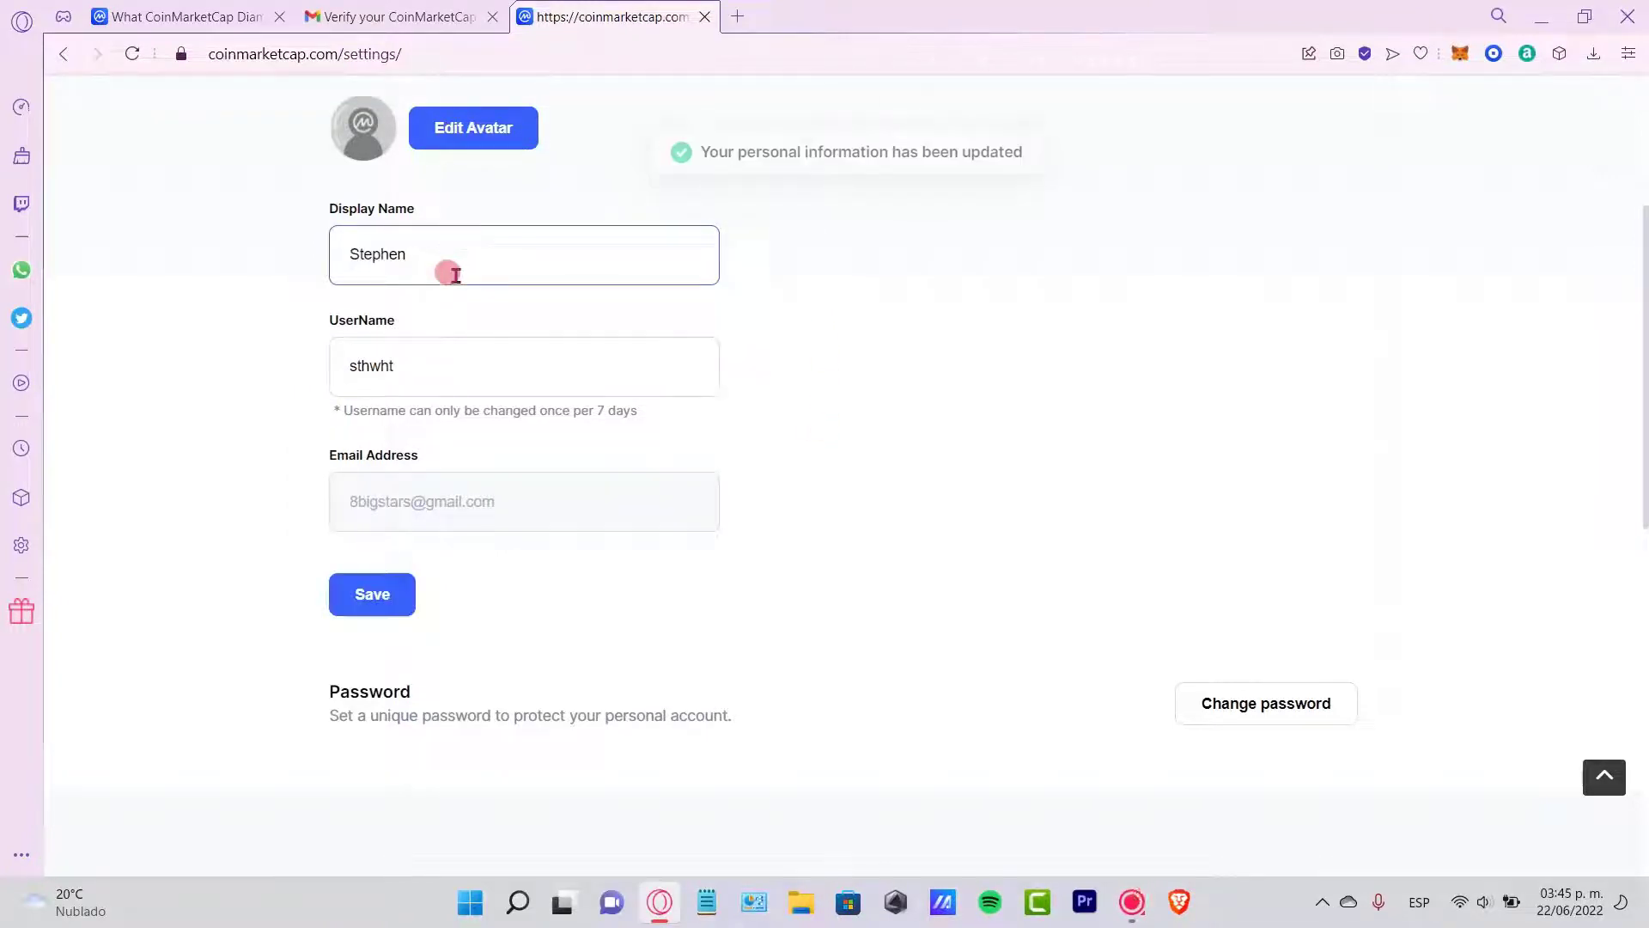
{"action": "key", "text": "Return"}
{"action": "scroll", "coordinate": [516, 341], "scroll_direction": "up", "scroll_amount": 3}
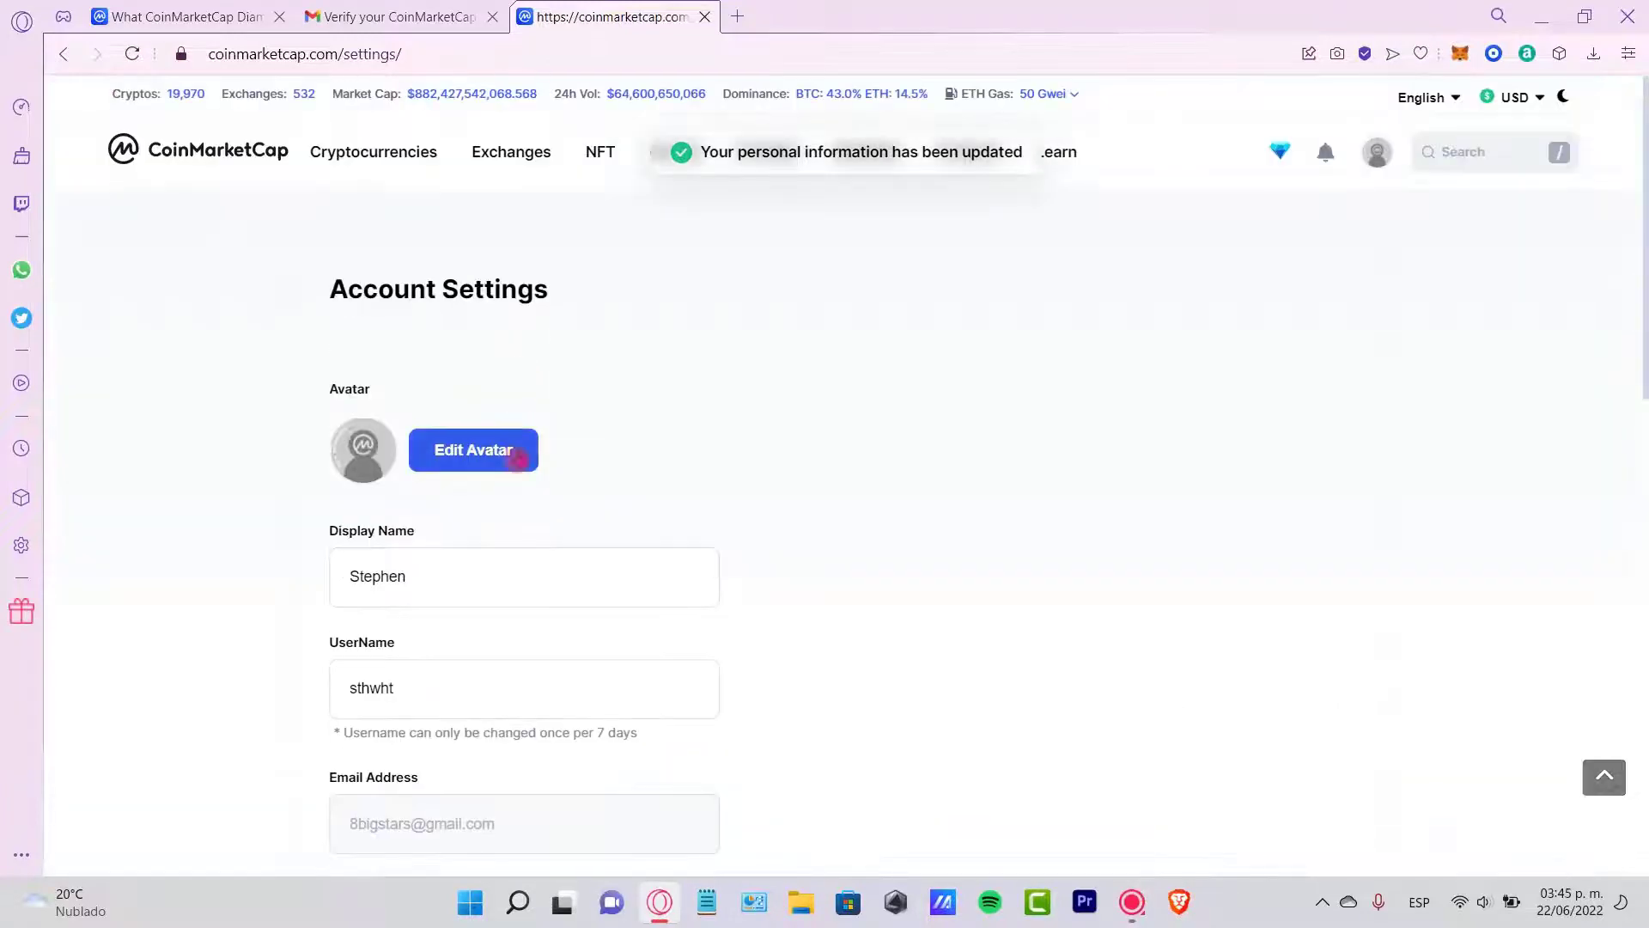
Step: Pick the purple astronaut avatar and save the account settings
{"action": "left_click", "coordinate": [506, 449]}
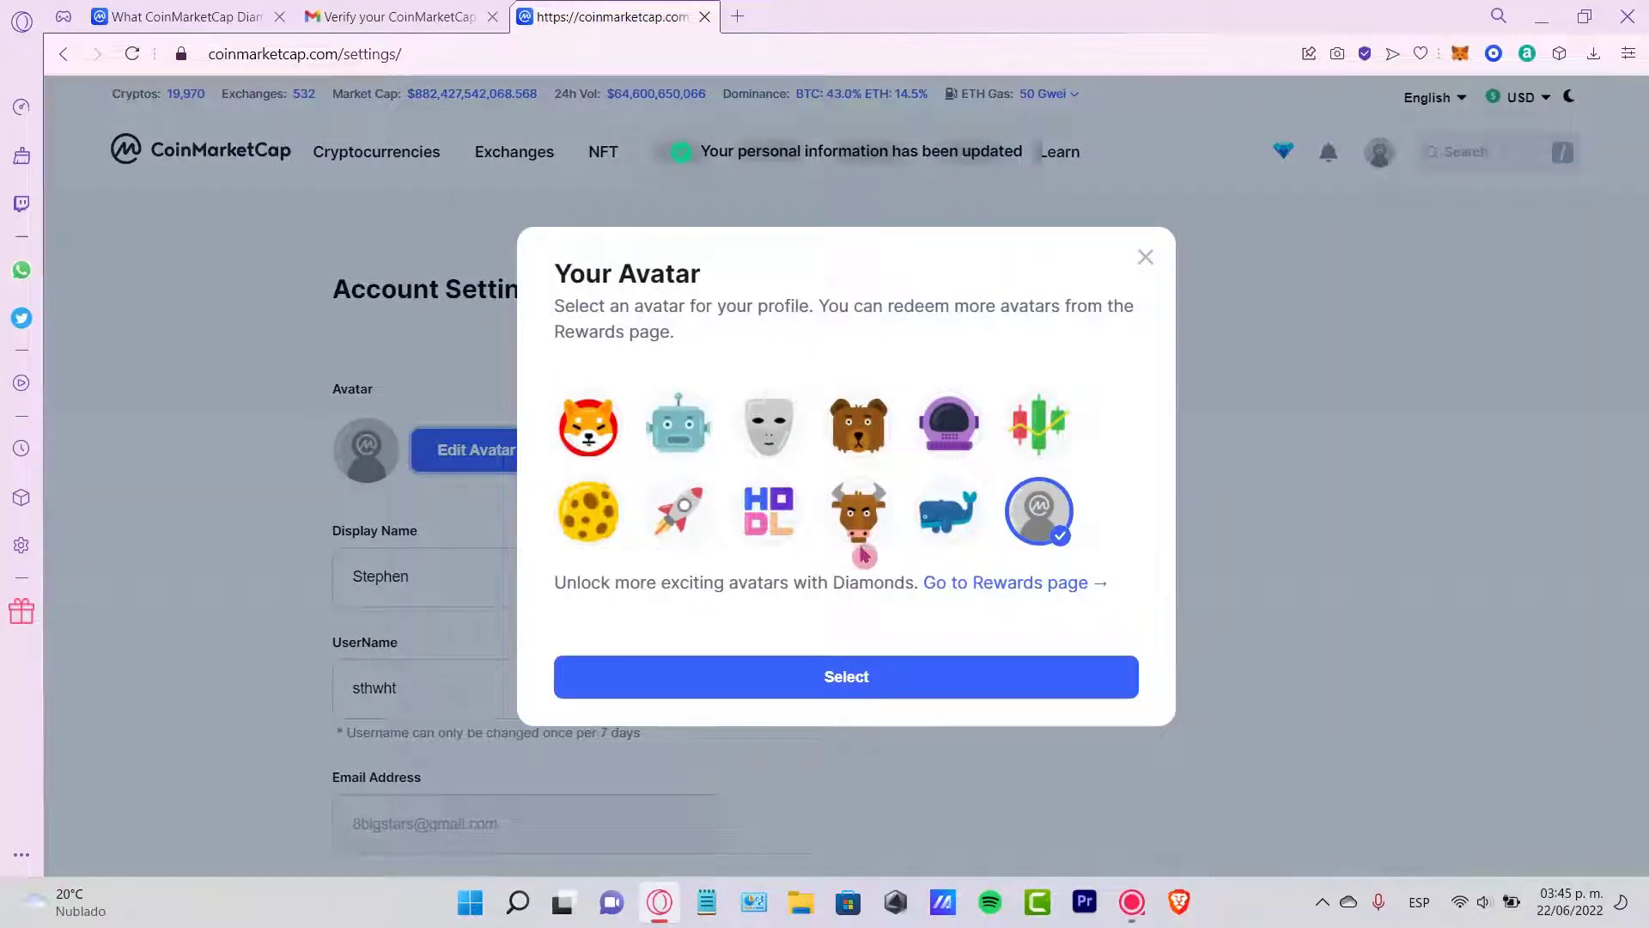
{"action": "left_click", "coordinate": [952, 425]}
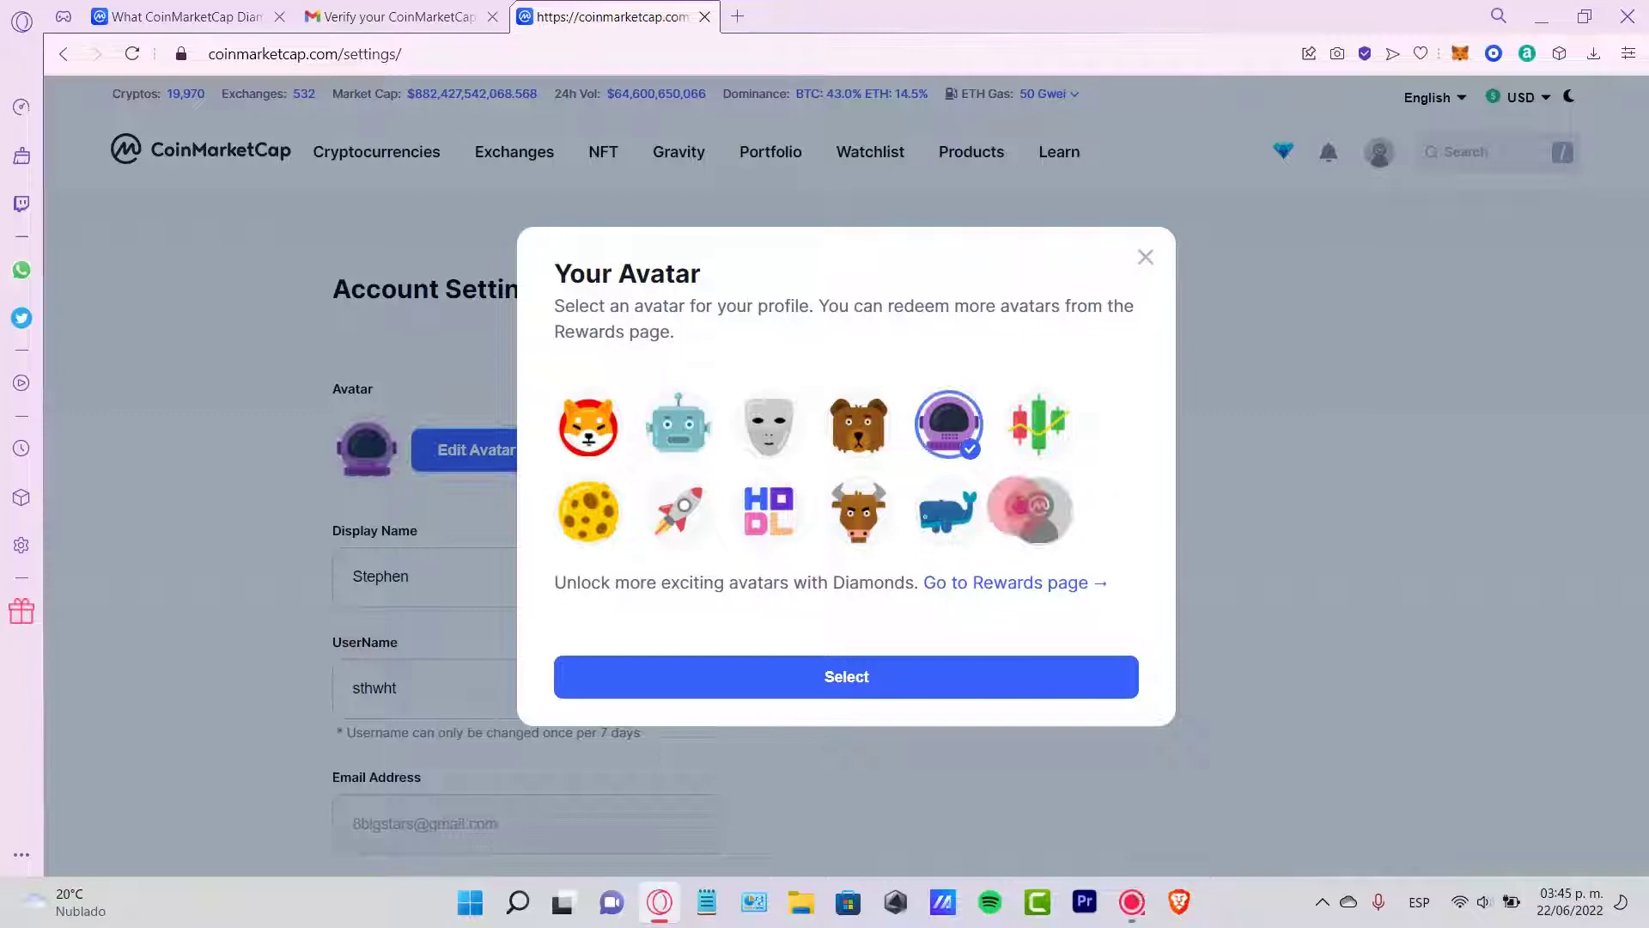
{"action": "left_click", "coordinate": [949, 687]}
{"action": "scroll", "coordinate": [854, 626], "scroll_direction": "down", "scroll_amount": 15}
{"action": "scroll", "coordinate": [395, 386], "scroll_direction": "up", "scroll_amount": 7}
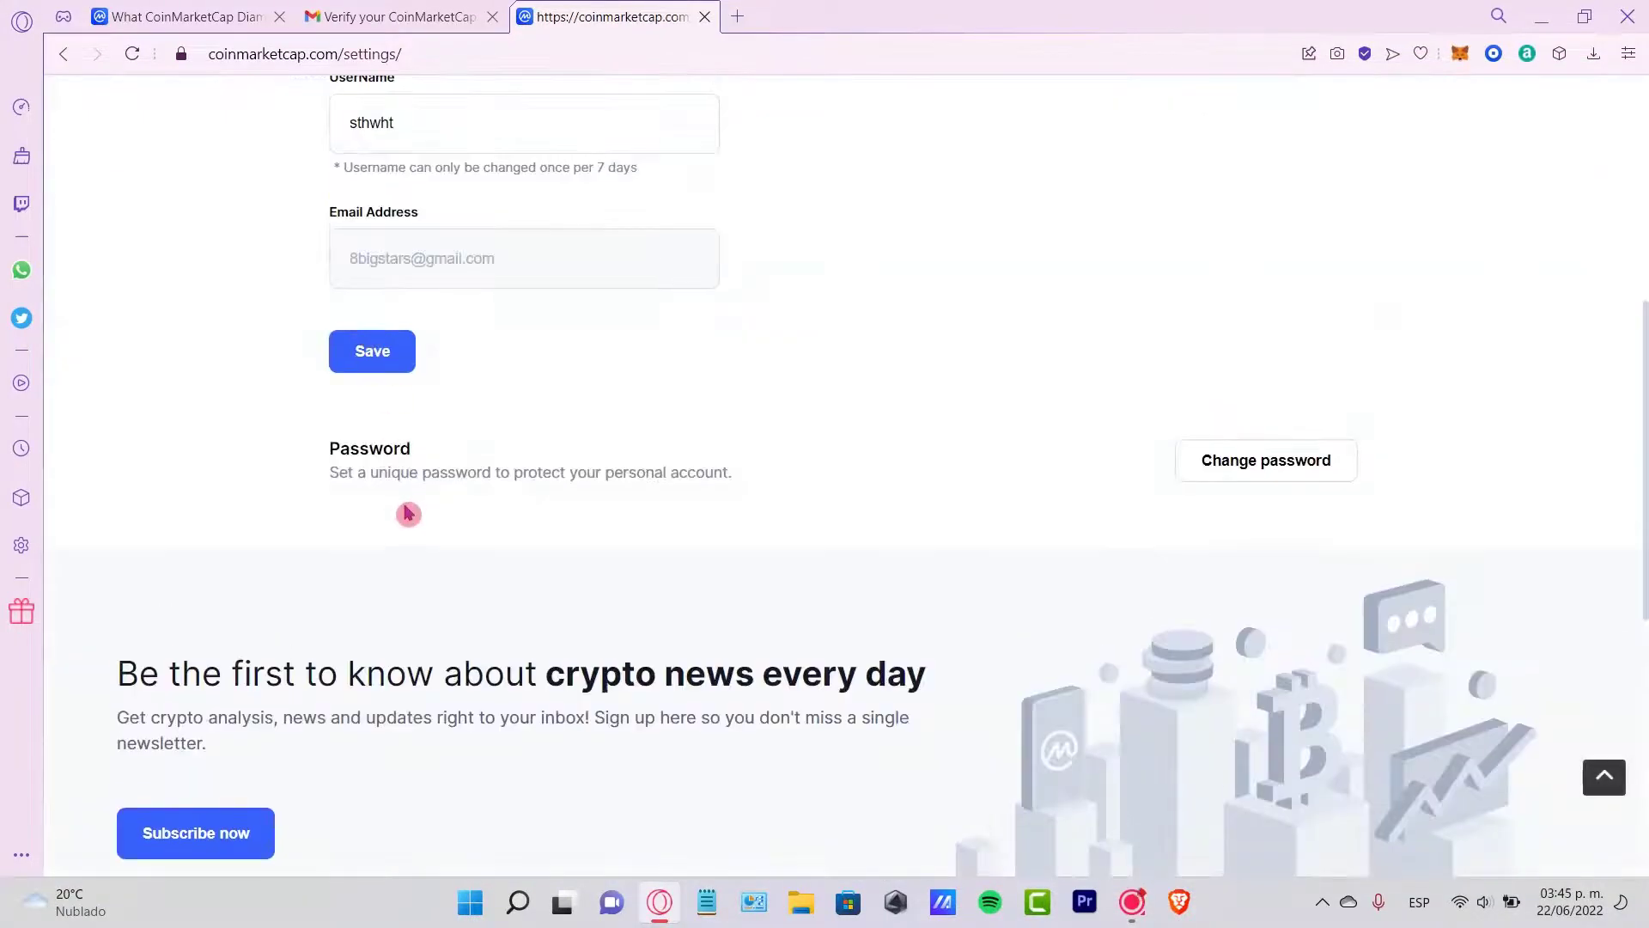
{"action": "left_click", "coordinate": [378, 354]}
{"action": "scroll", "coordinate": [740, 427], "scroll_direction": "up", "scroll_amount": 2}
{"action": "scroll", "coordinate": [743, 426], "scroll_direction": "up", "scroll_amount": 5}
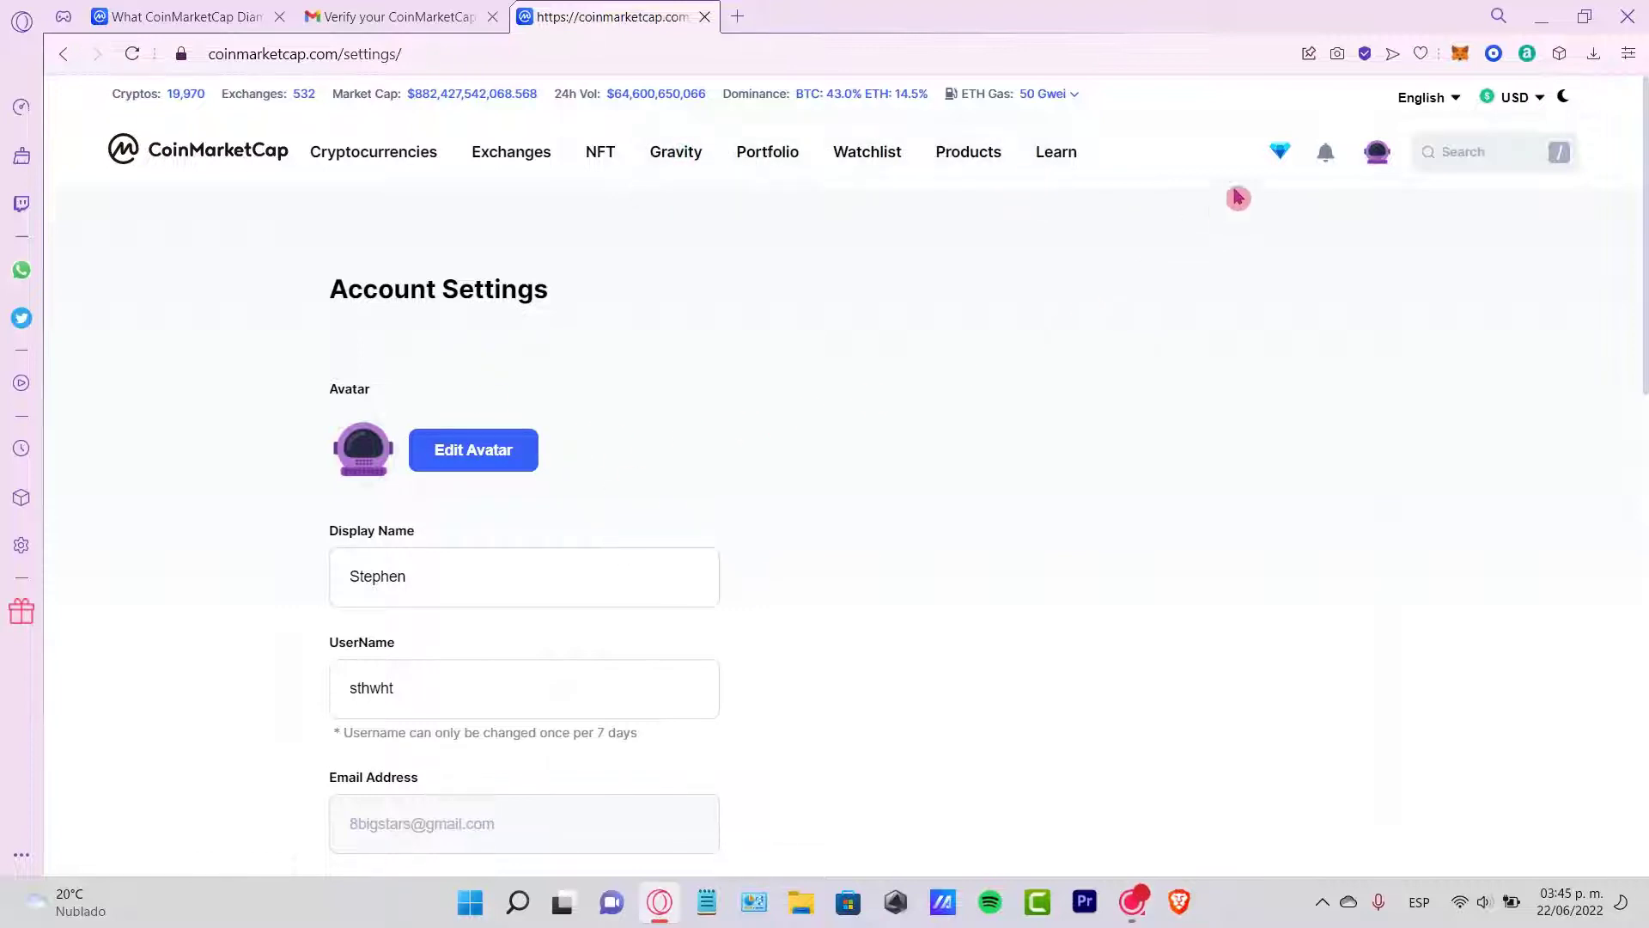
Step: Go to the My Diamonds page from the header diamond icon
{"action": "left_click", "coordinate": [1279, 151]}
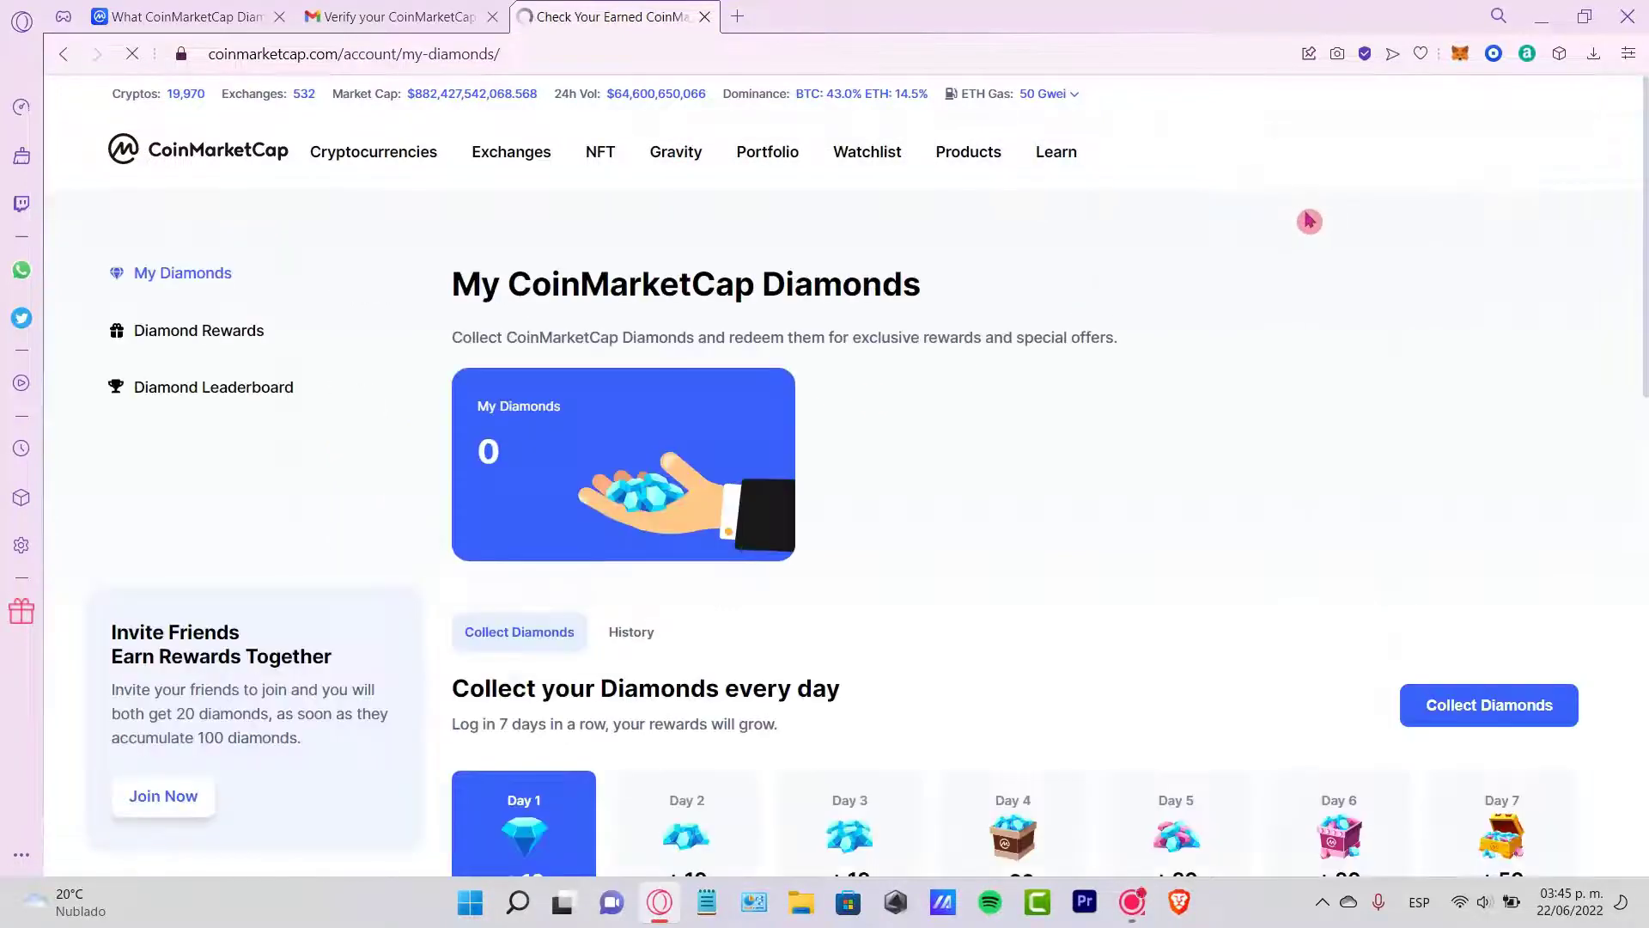
{"action": "left_click_drag", "start_coordinate": [482, 285], "coordinate": [925, 288]}
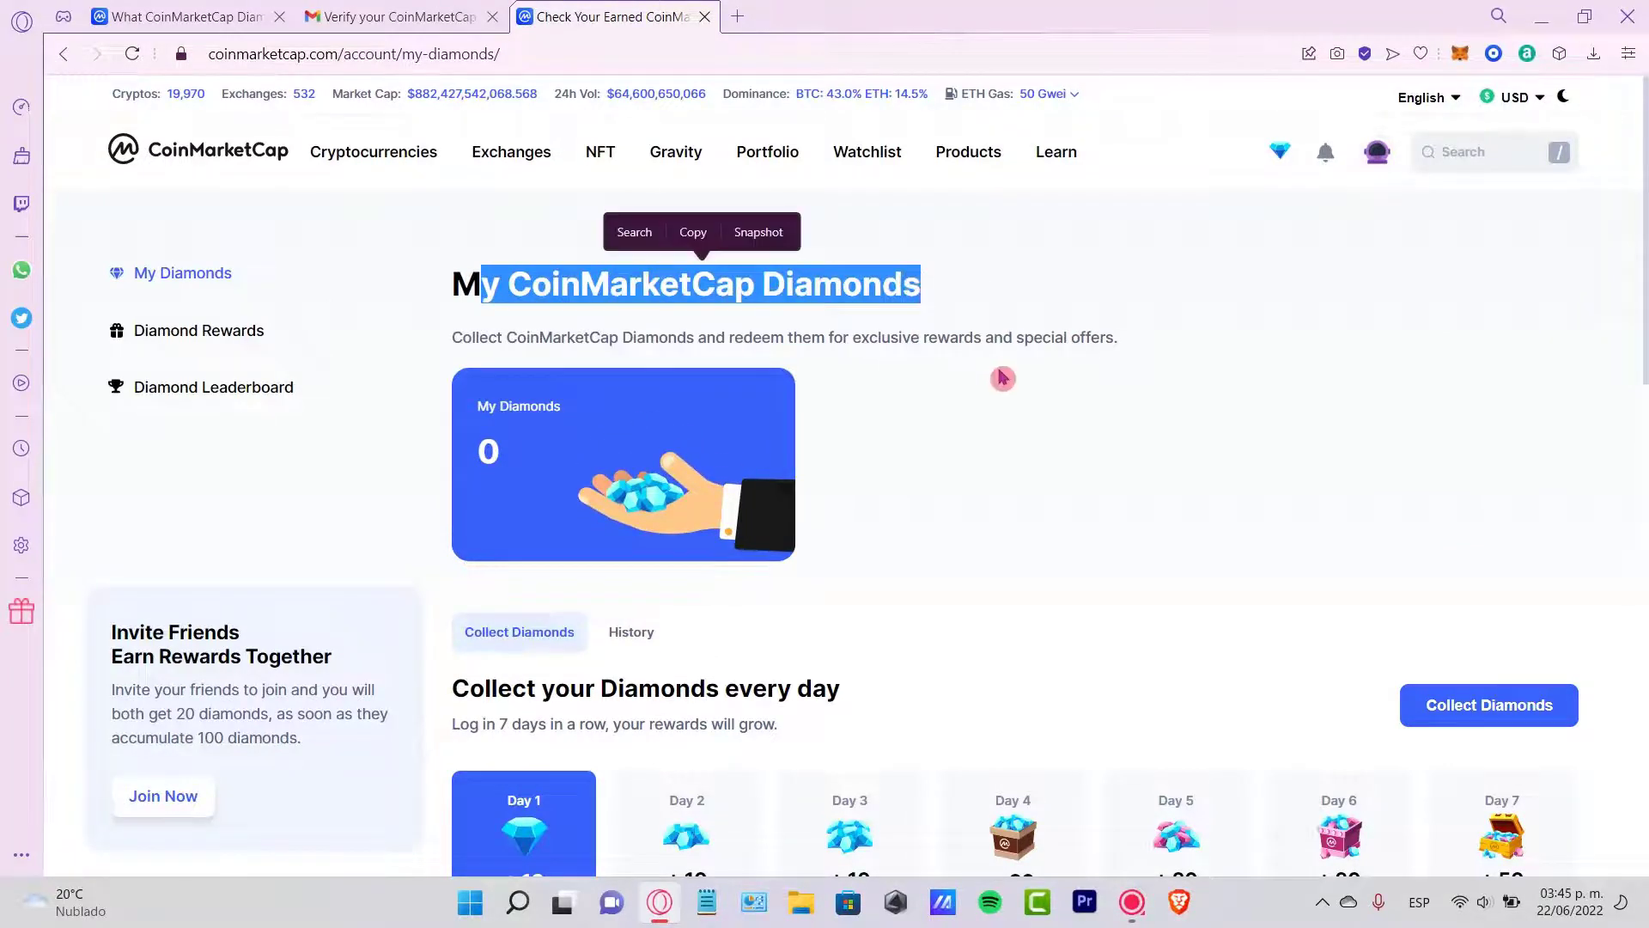
{"action": "scroll", "coordinate": [987, 378], "scroll_direction": "down", "scroll_amount": 3}
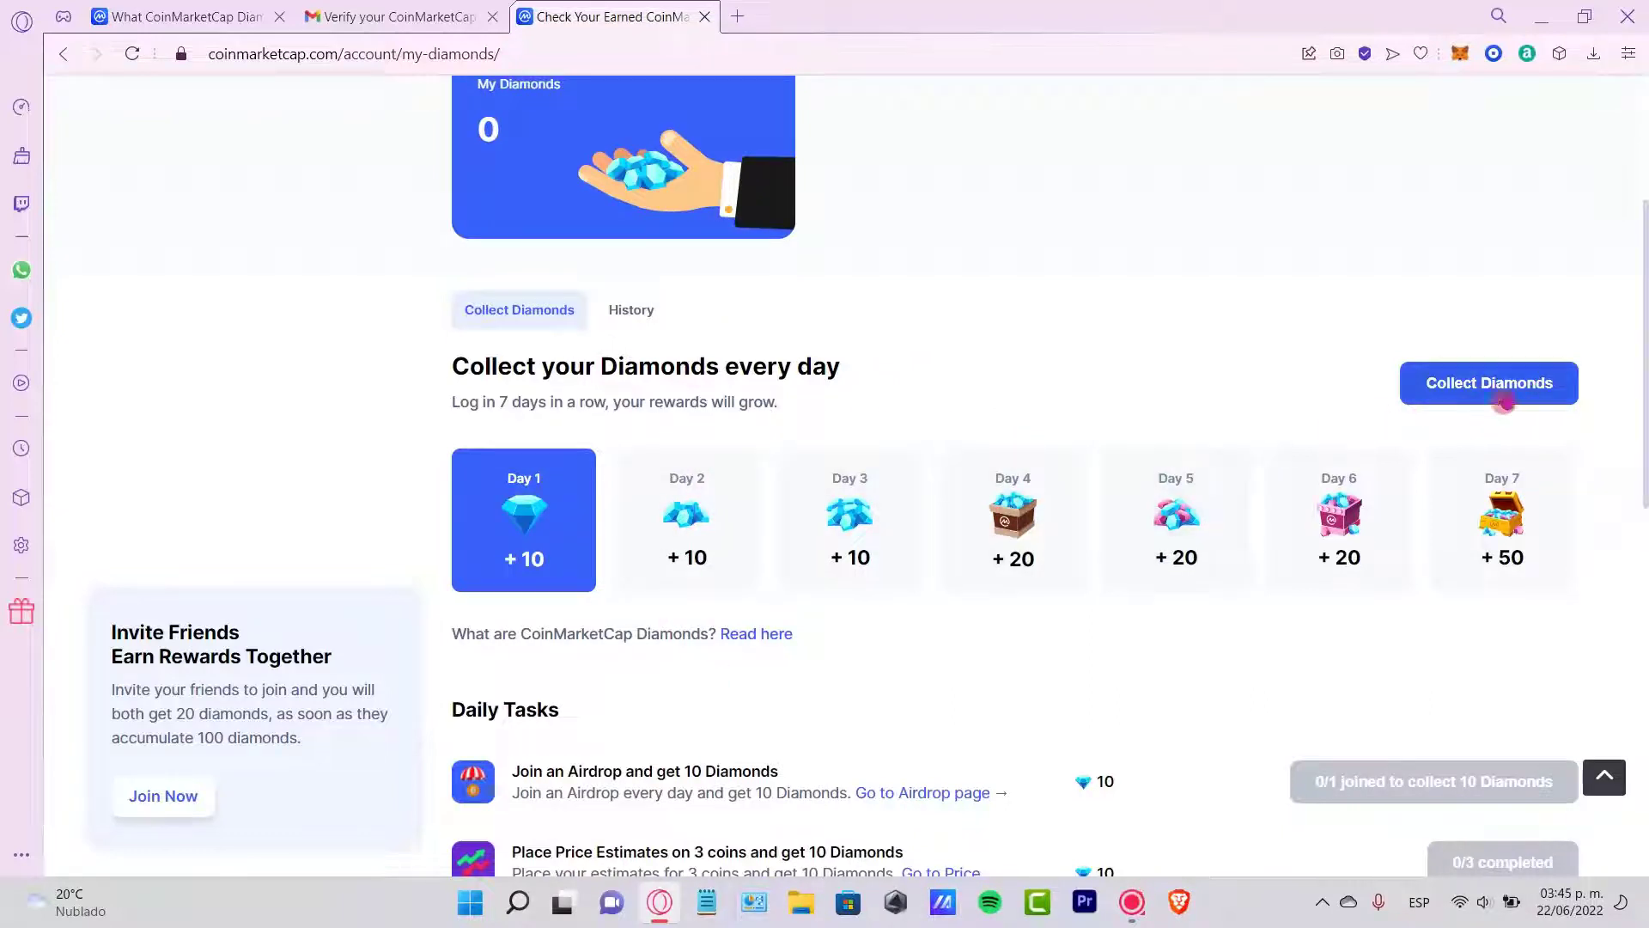
Step: Collect the Day 1 diamonds, passing the slider check, bringing the balance to 10
{"action": "left_click", "coordinate": [1507, 399]}
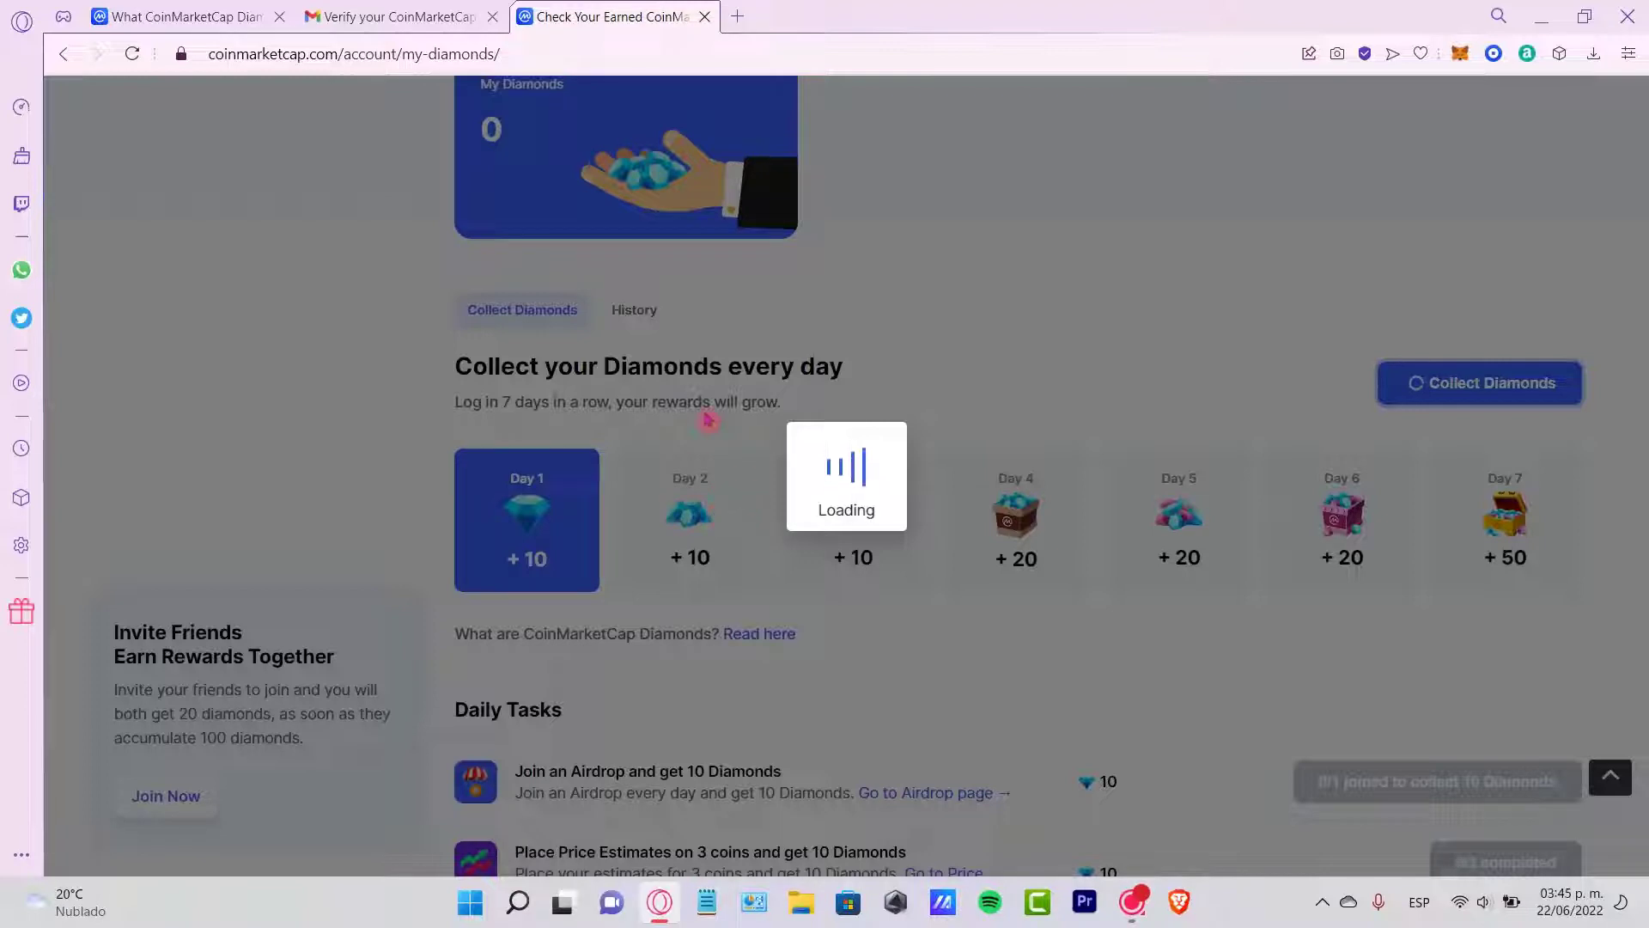
{"action": "left_click_drag", "start_coordinate": [703, 591], "coordinate": [961, 591]}
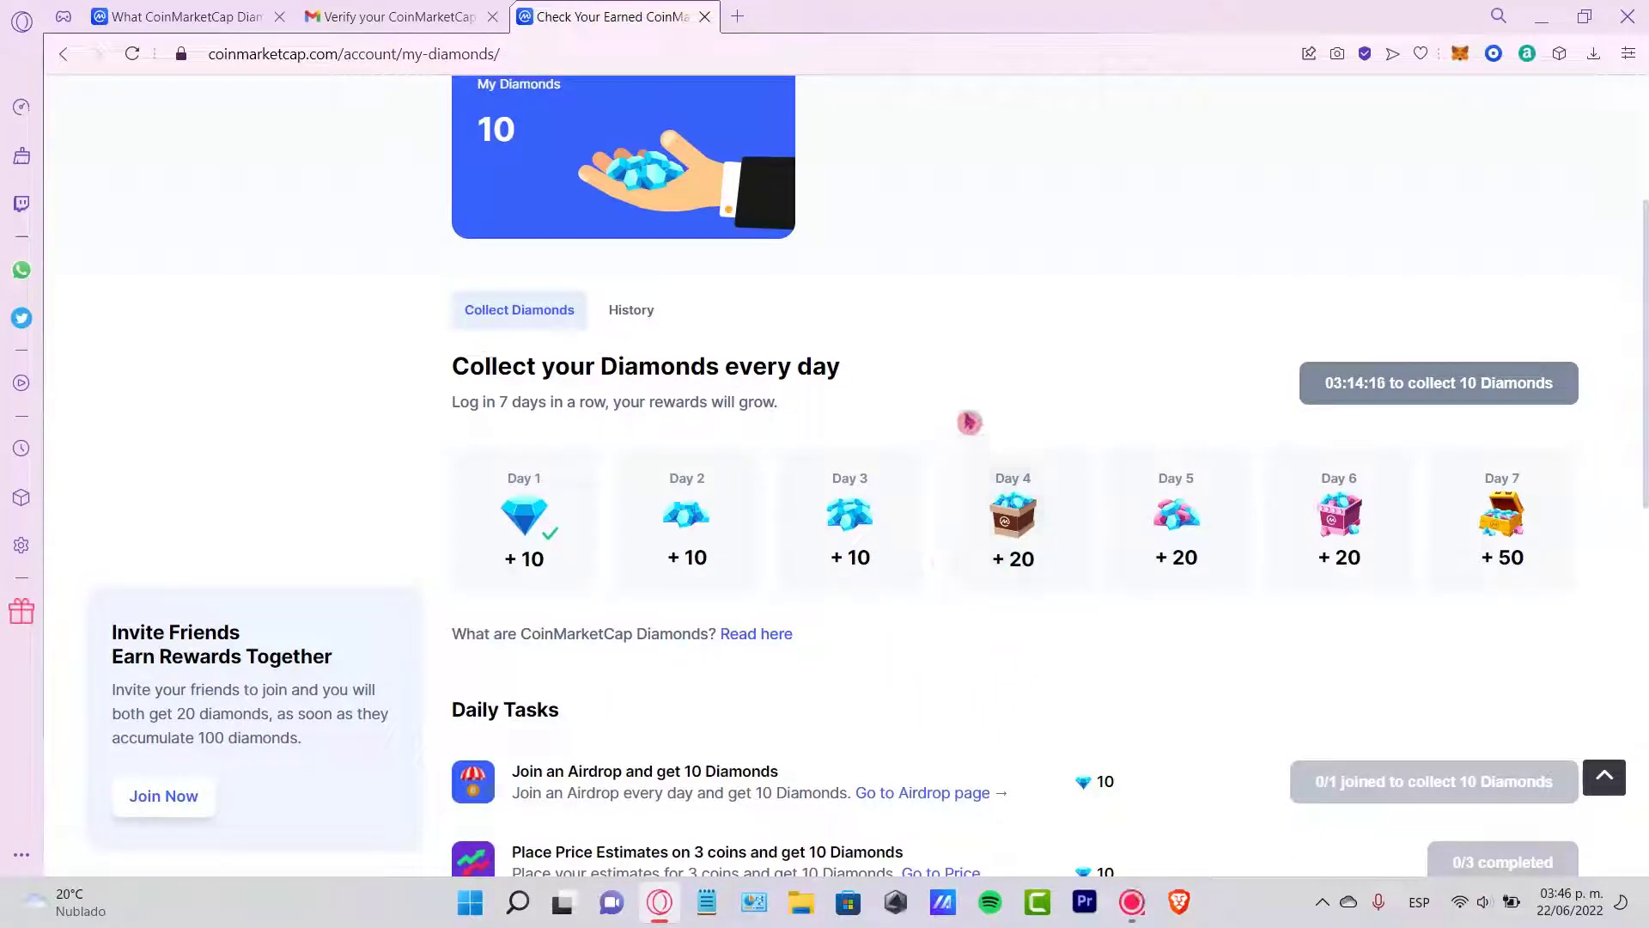
{"action": "scroll", "coordinate": [531, 129], "scroll_direction": "down", "scroll_amount": 4}
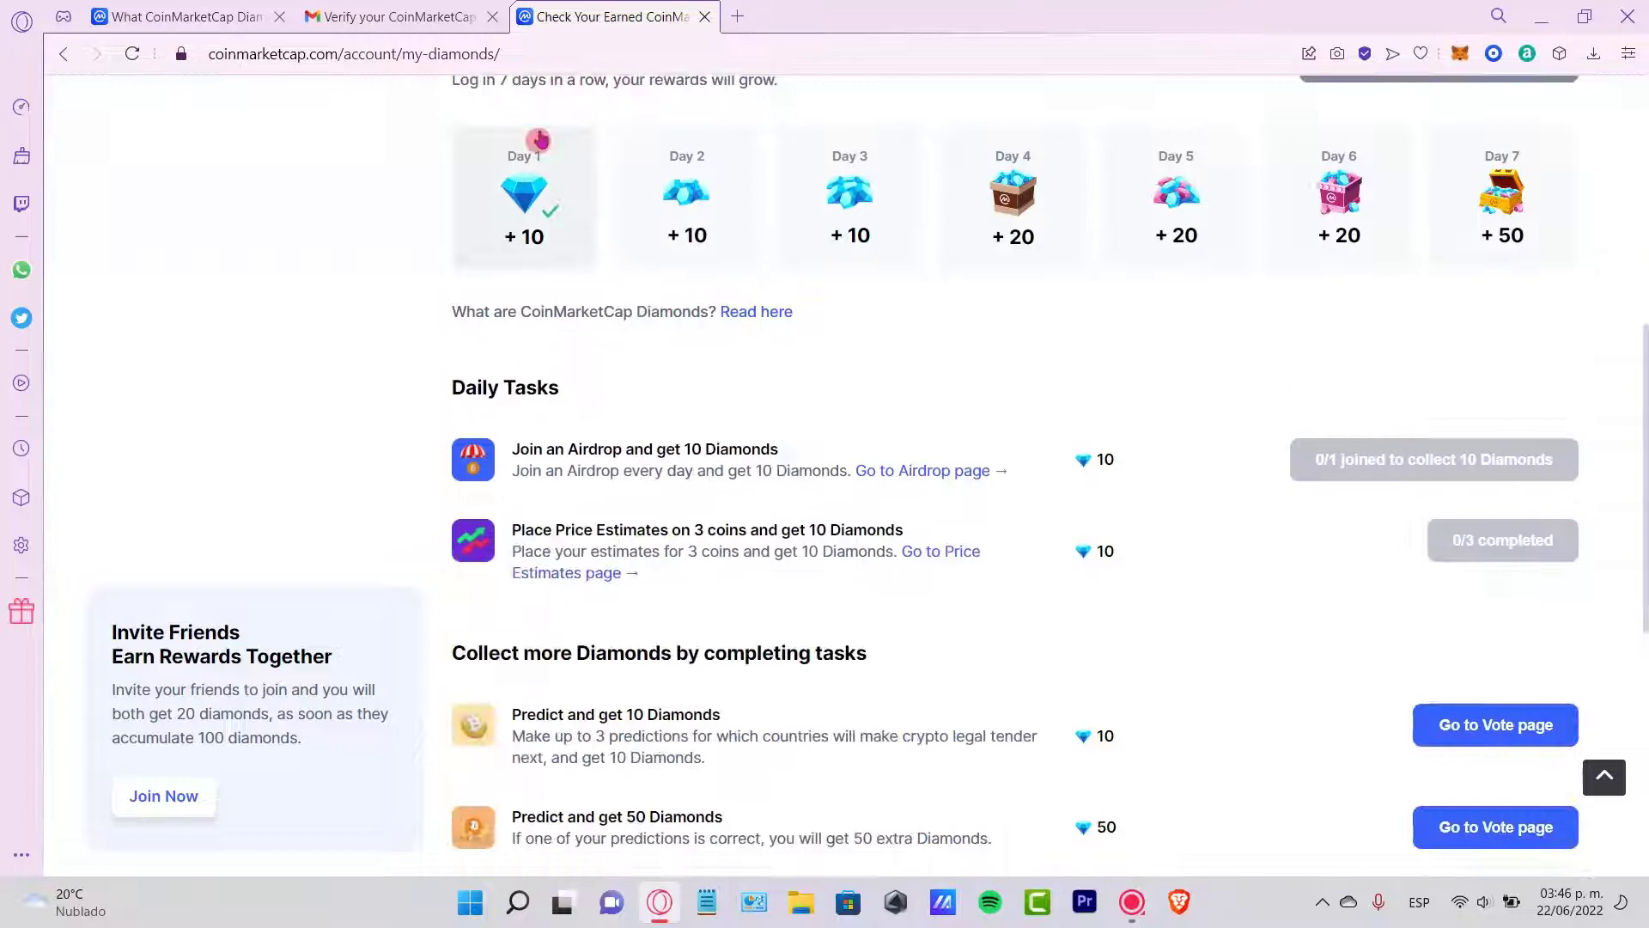
{"action": "scroll", "coordinate": [580, 267], "scroll_direction": "up", "scroll_amount": 4}
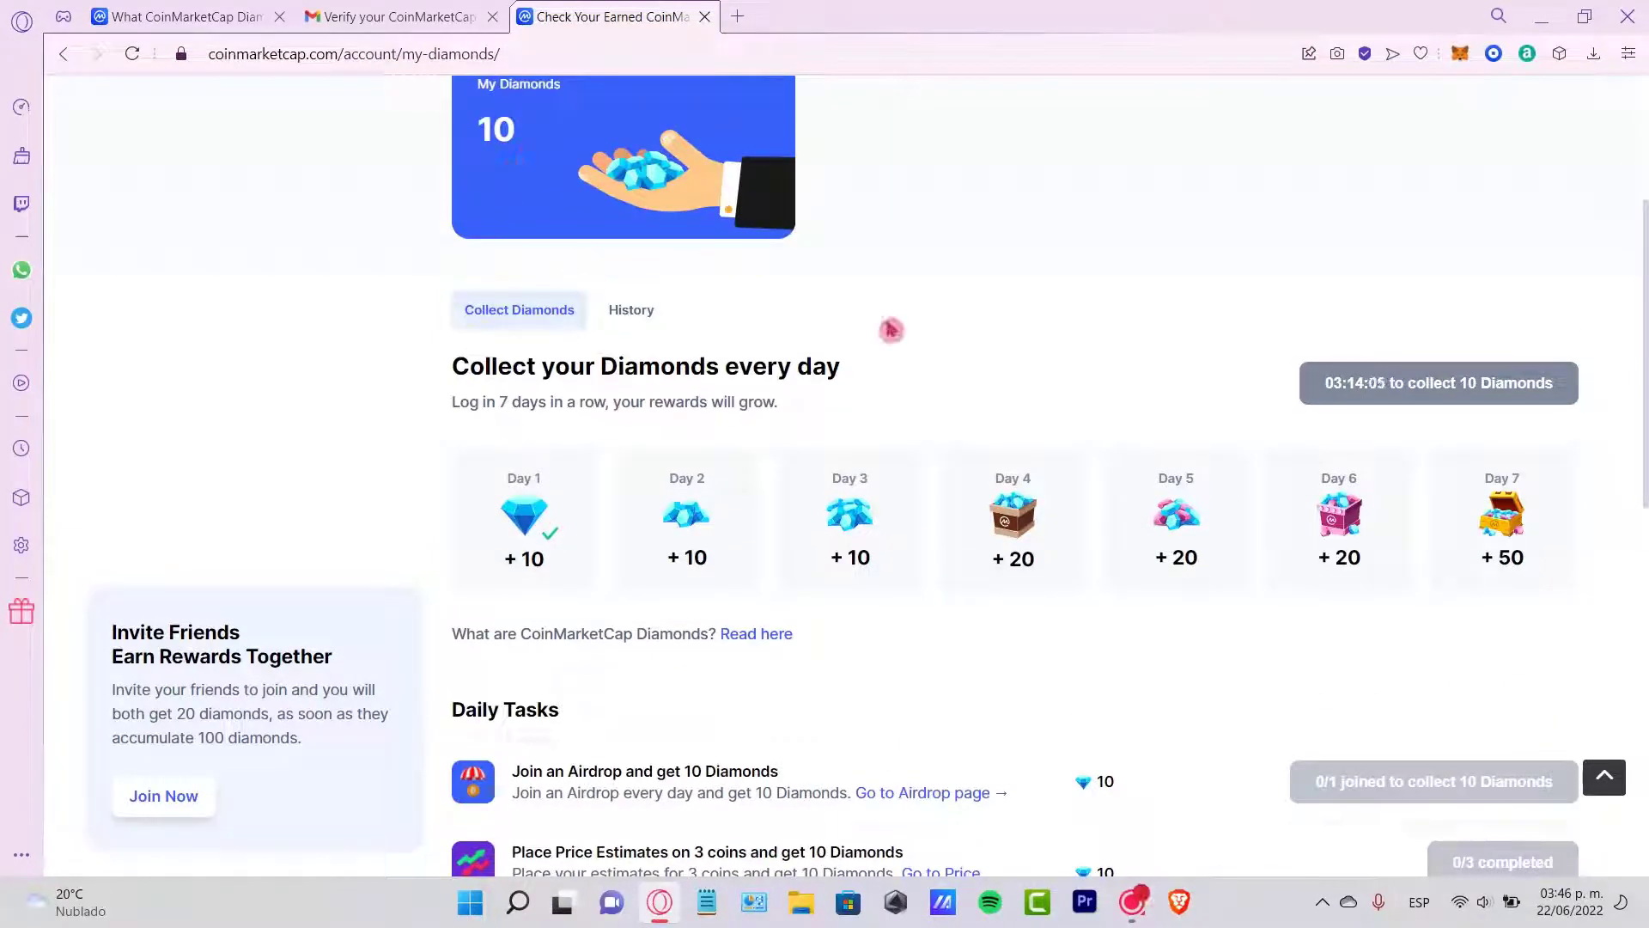
{"action": "scroll", "coordinate": [936, 352], "scroll_direction": "up", "scroll_amount": 4}
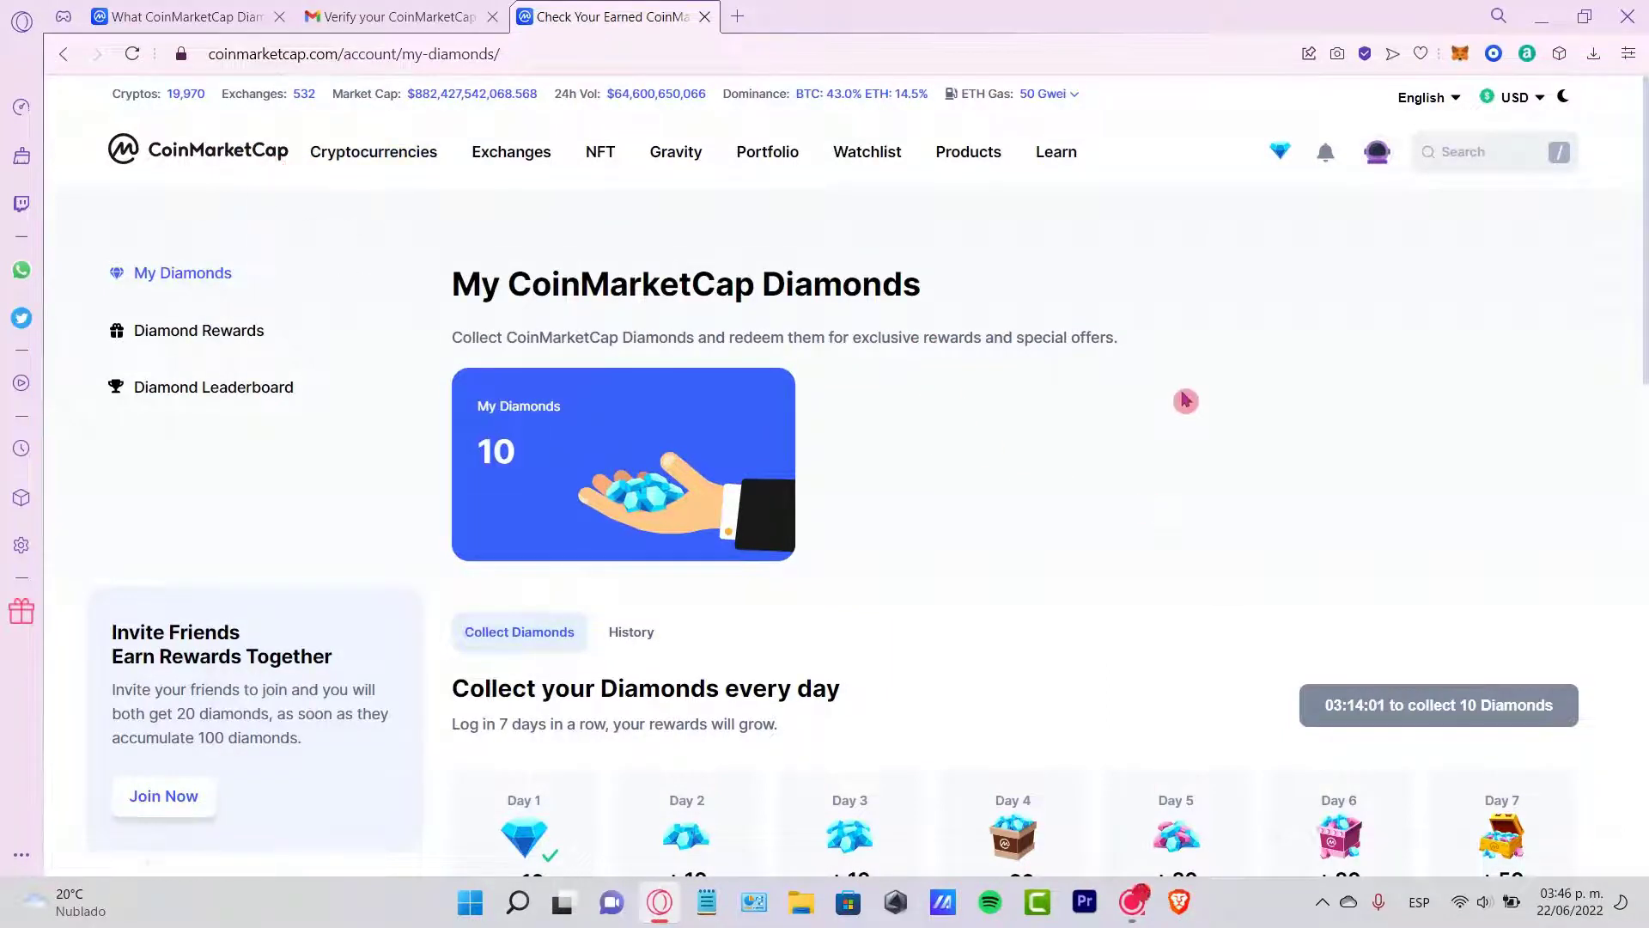
{"action": "mouse_move", "coordinate": [1056, 177]}
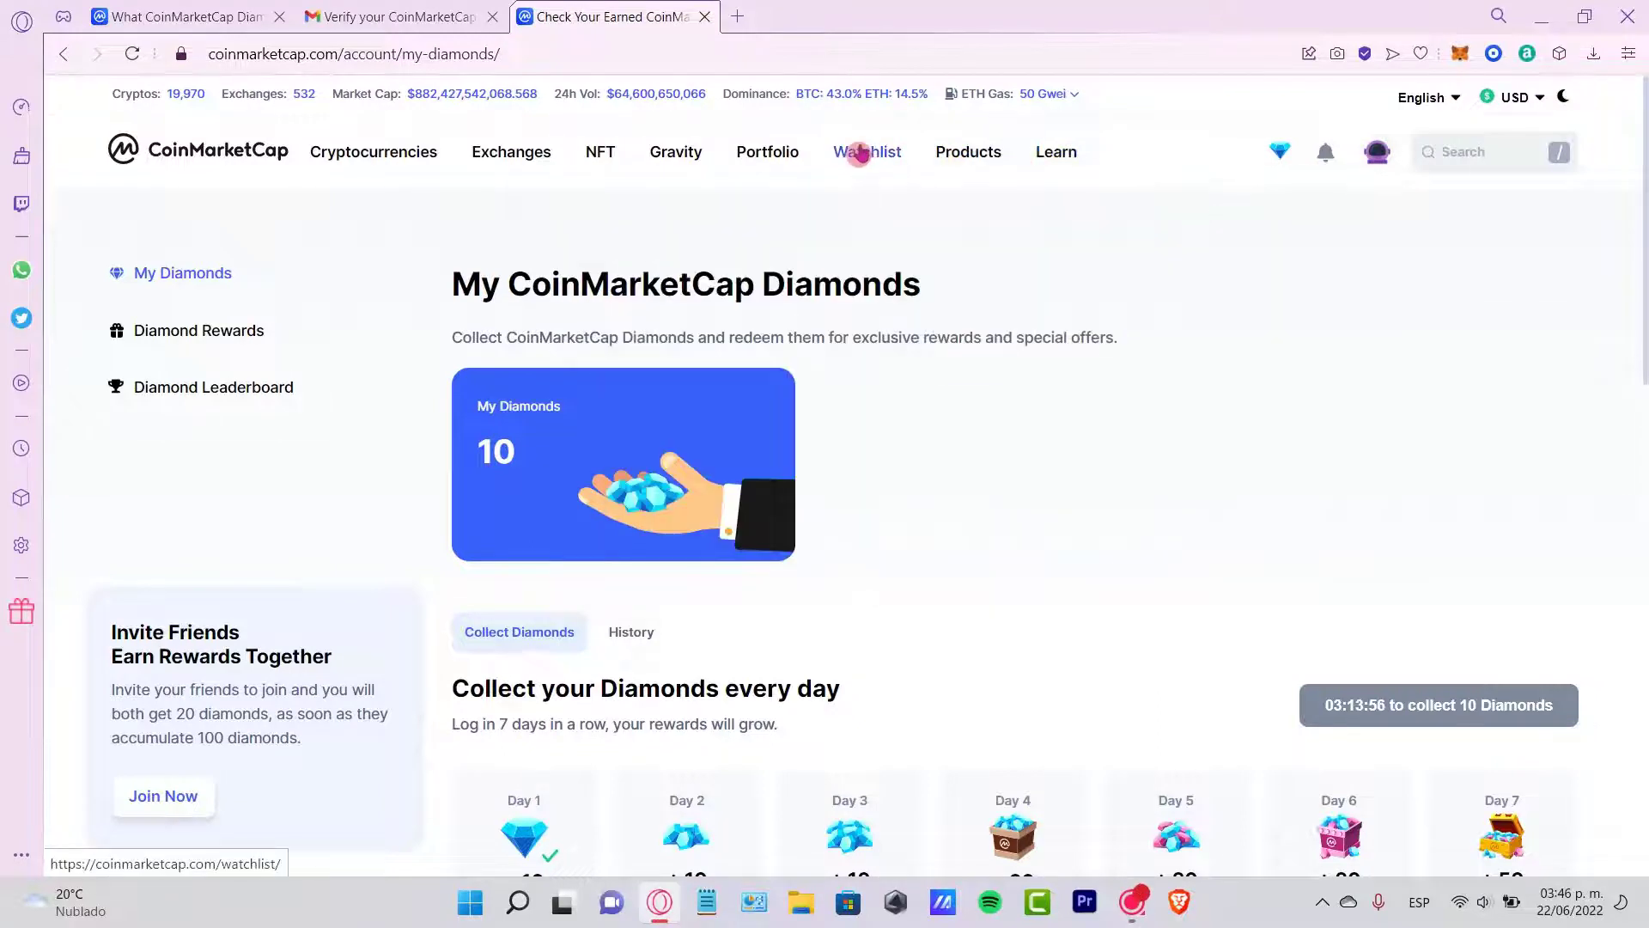
Step: Switch from My Diamonds to the Portfolio tracker via the top navigation
{"action": "left_click", "coordinate": [784, 154]}
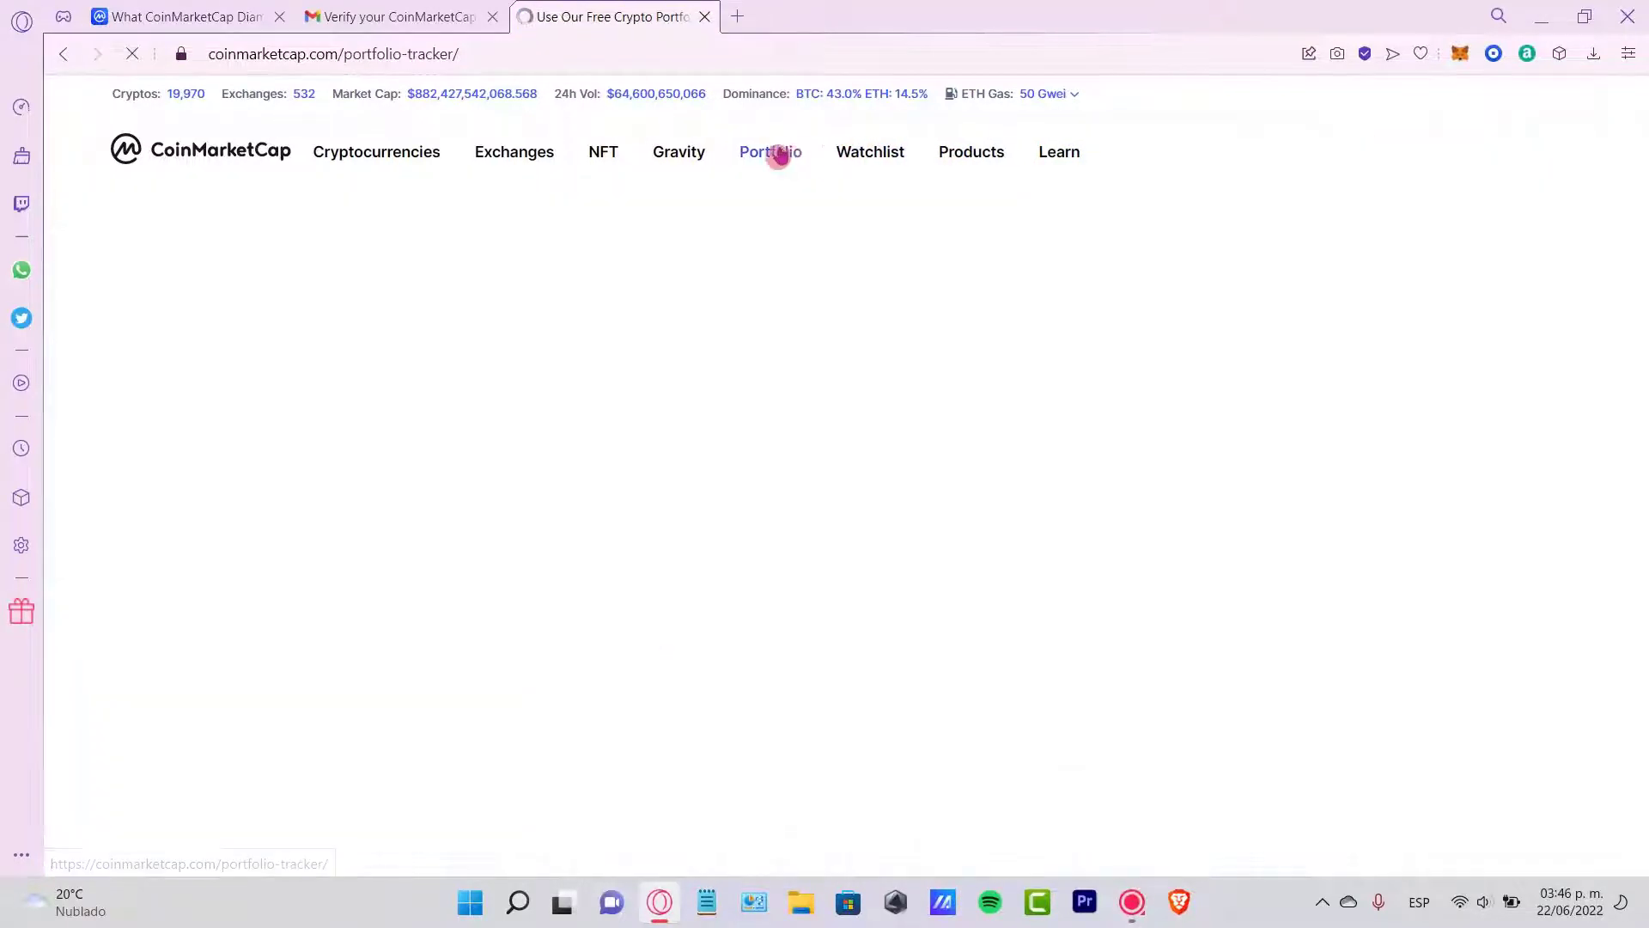